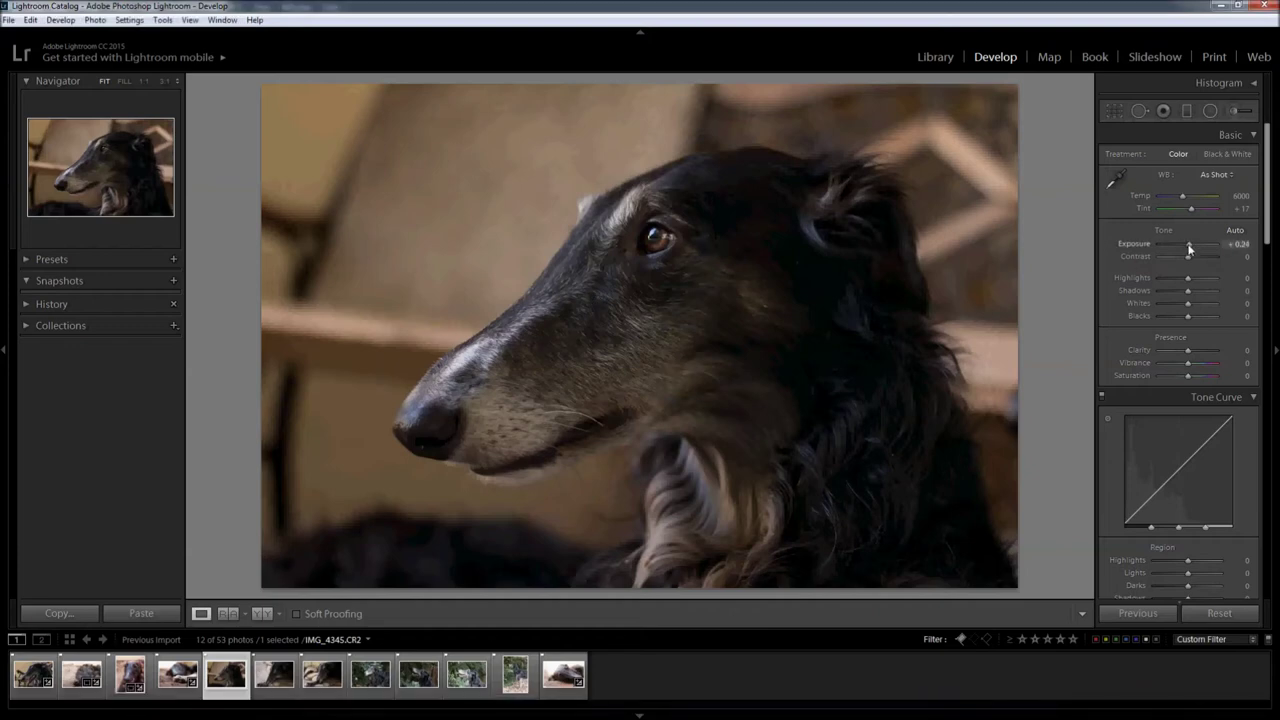
Raise Yellow Luminance to +100 and add an upper-left Graduated Filter lowering Contrast, Clarity, Sharpness
scroll(1188, 360, down, 5)
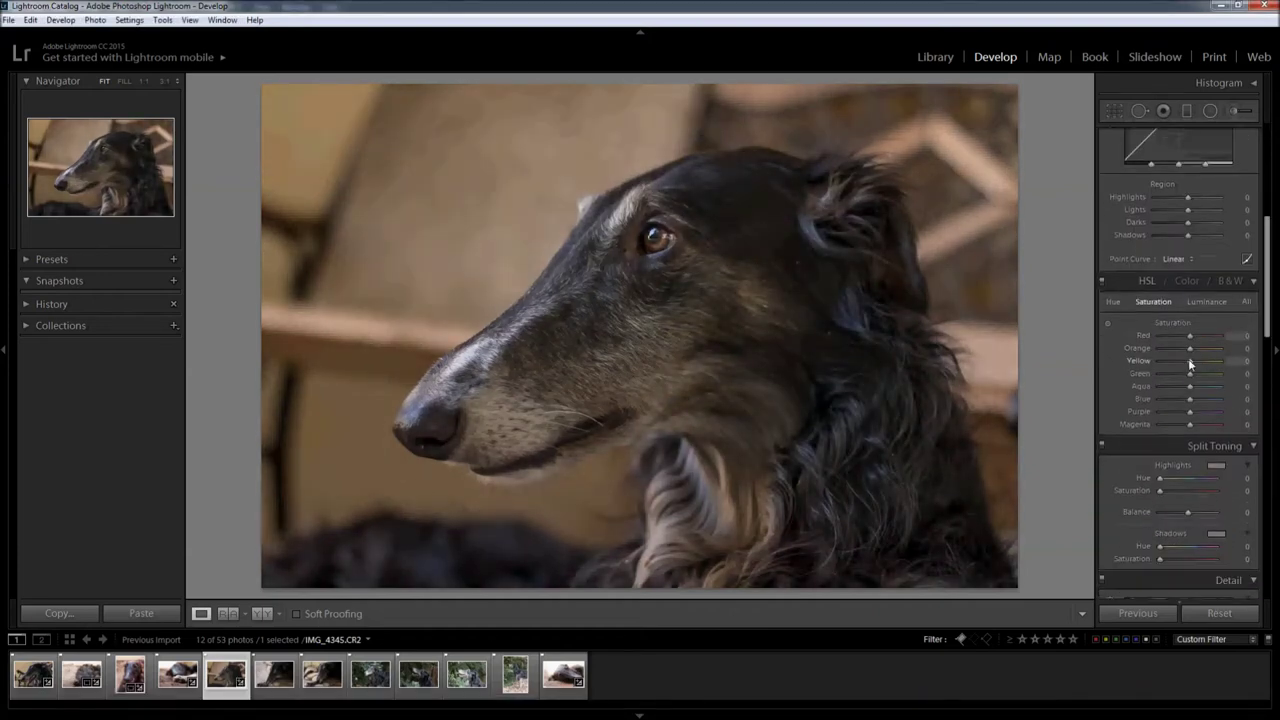
drag(1189, 360, 1228, 365)
key(m)
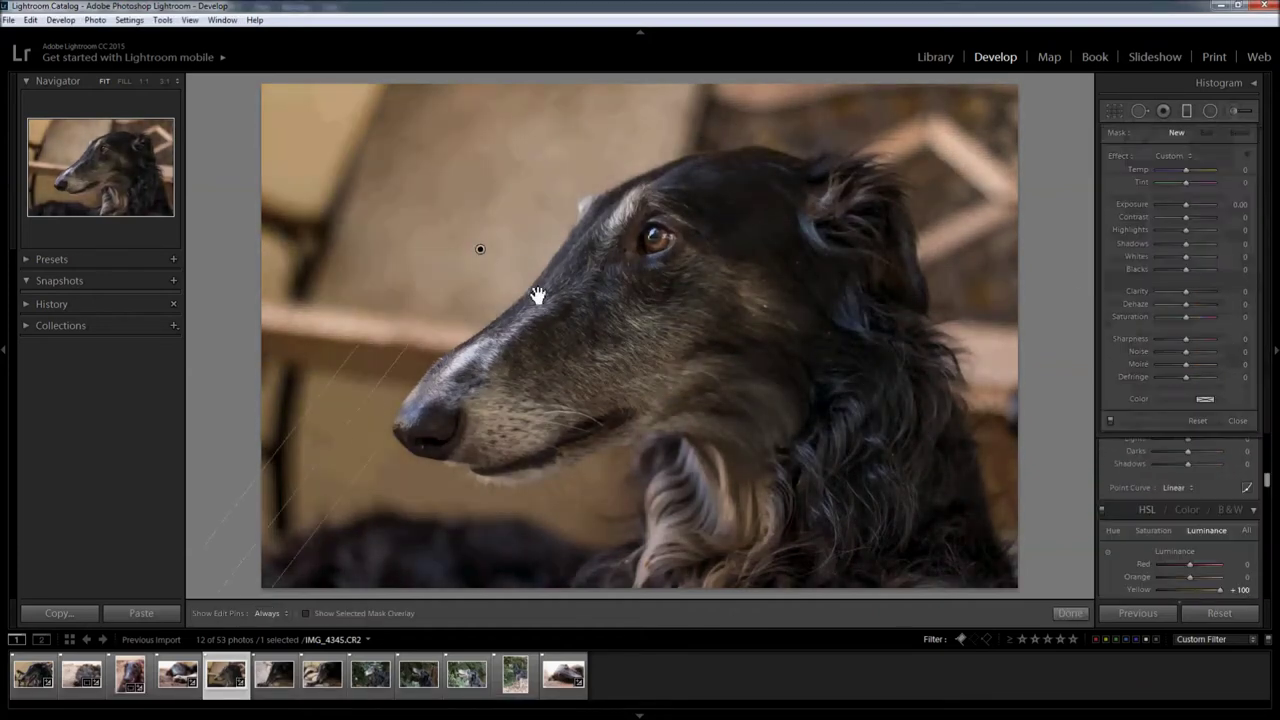
drag(509, 274, 555, 350)
drag(1187, 219, 1158, 217)
drag(1189, 271, 1203, 269)
drag(326, 192, 480, 266)
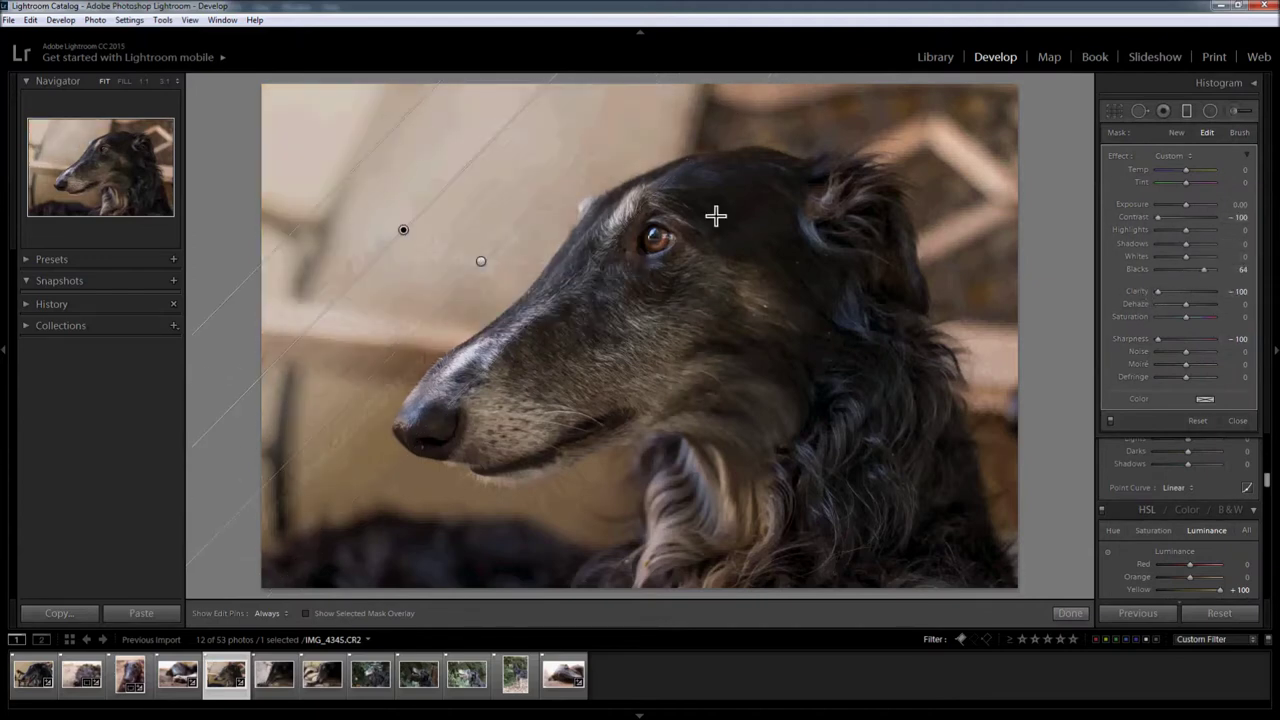
Add softening Graduated Filters over the right and lower-left background
drag(971, 237, 943, 306)
drag(965, 193, 985, 115)
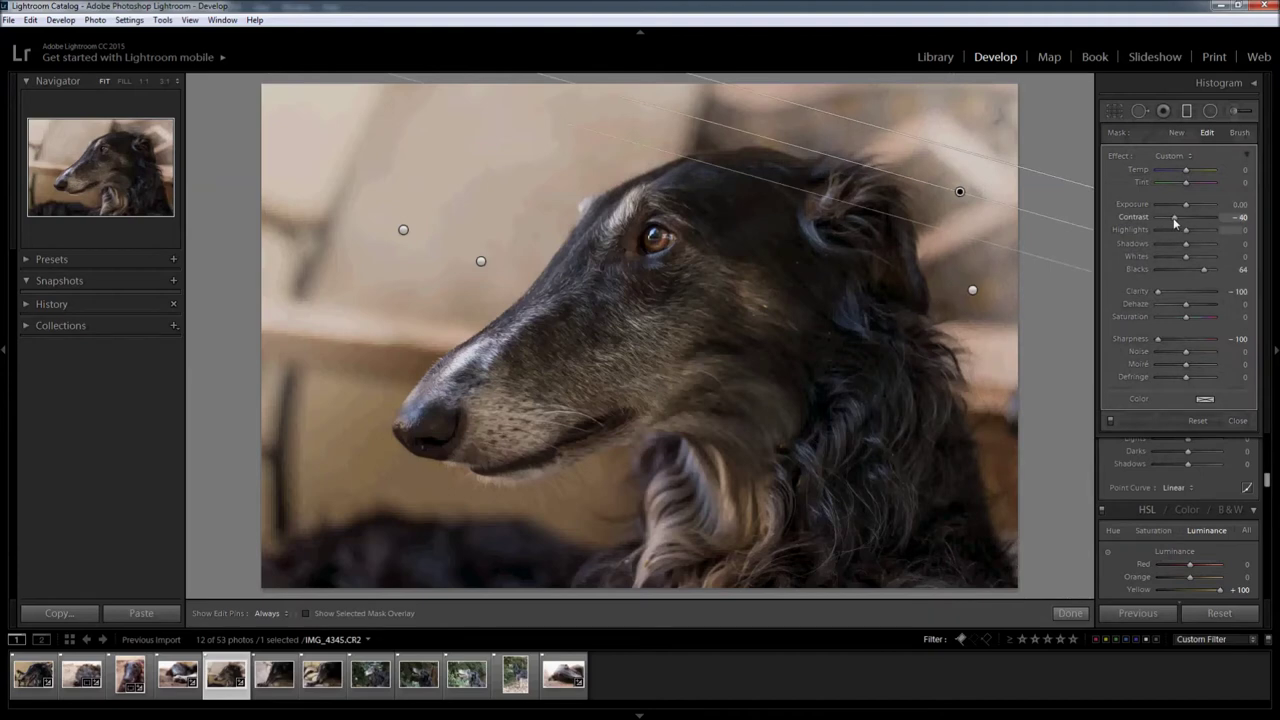
click(1177, 132)
drag(911, 537, 760, 415)
drag(317, 543, 380, 440)
click(1187, 110)
Set Split Toning to a warm highlight hue and a cool blue shadow hue
scroll(1180, 300, down, 5)
click(1216, 392)
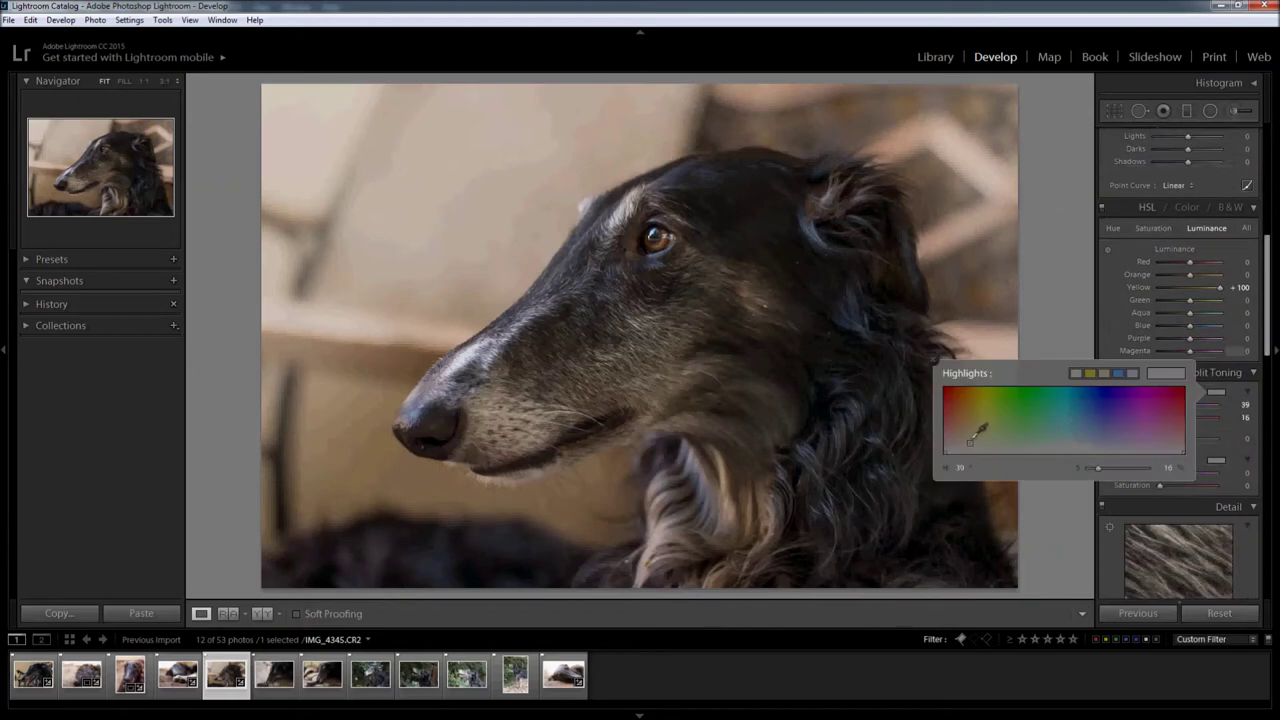
click(976, 435)
click(1216, 459)
click(1038, 377)
Add a Radial Filter over the dog's eye to lift it
key(shift+m)
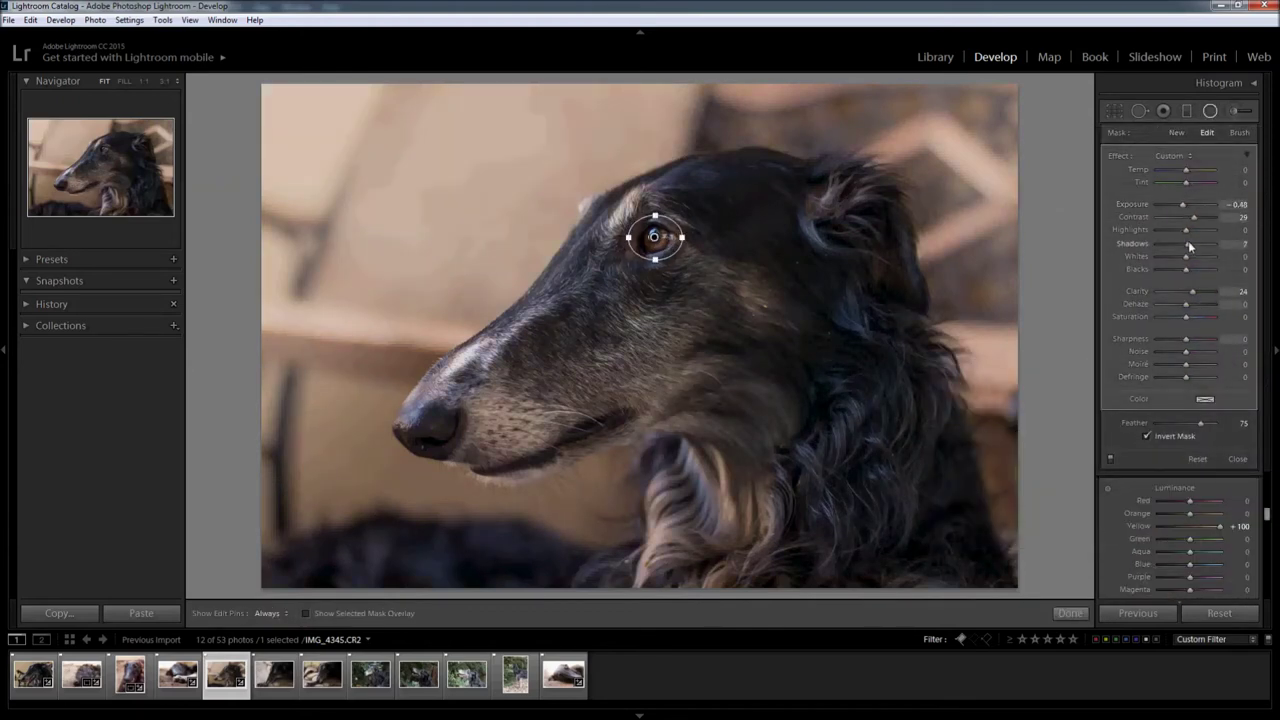
click(1209, 112)
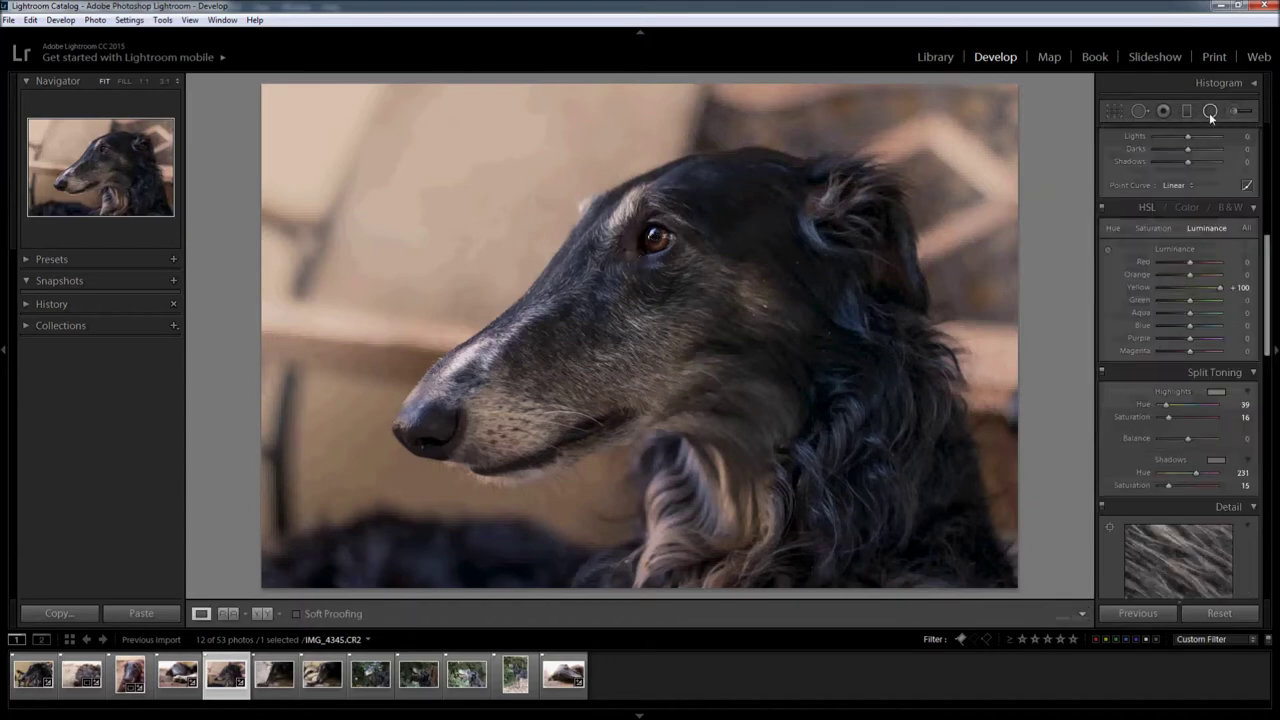
scroll(660, 320, up, 5)
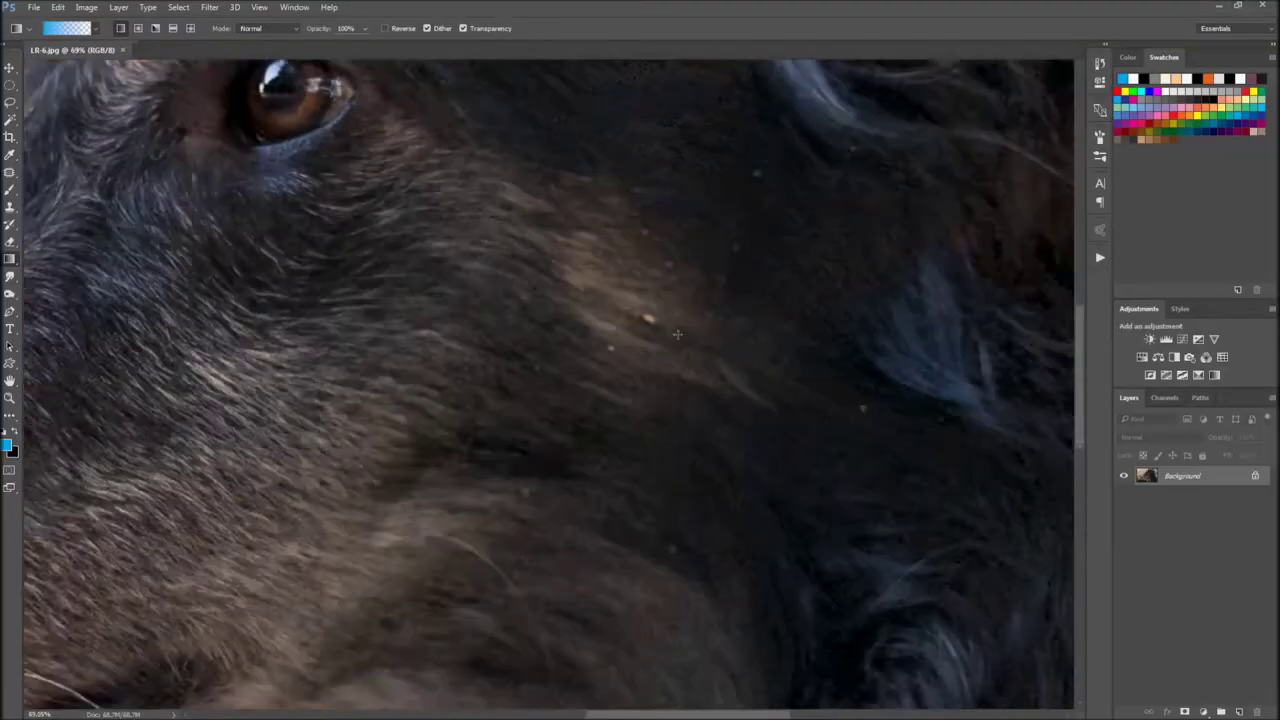
Heal the light specks in the dog's neck fur with the Spot Healing Brush
click(10, 172)
click(60, 172)
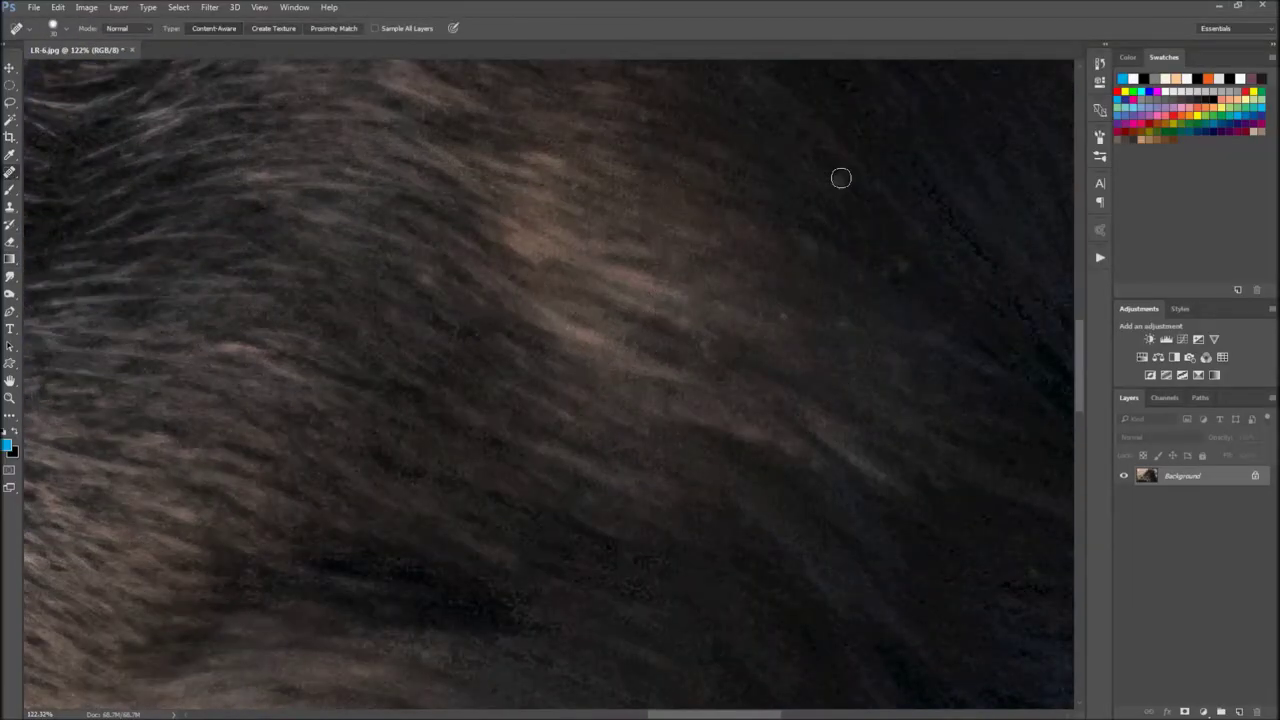
scroll(534, 337, down, 3)
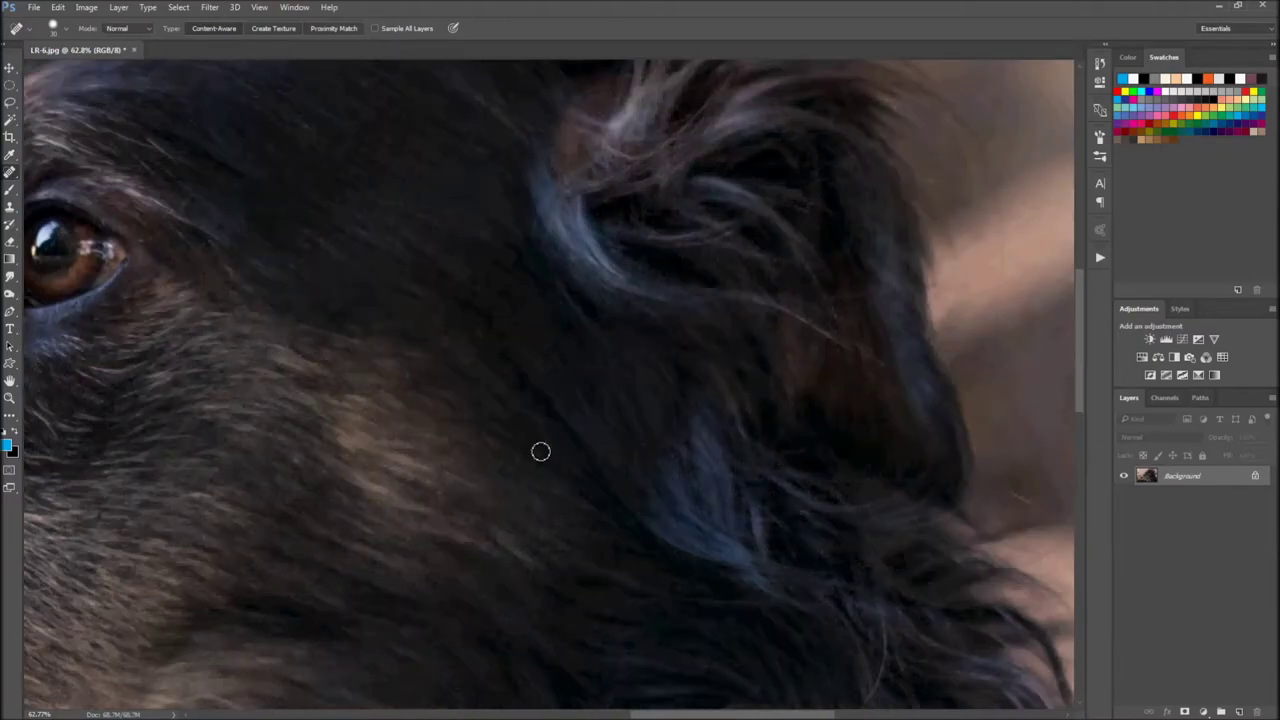
scroll(540, 452, down, 2)
scroll(603, 409, up, 1)
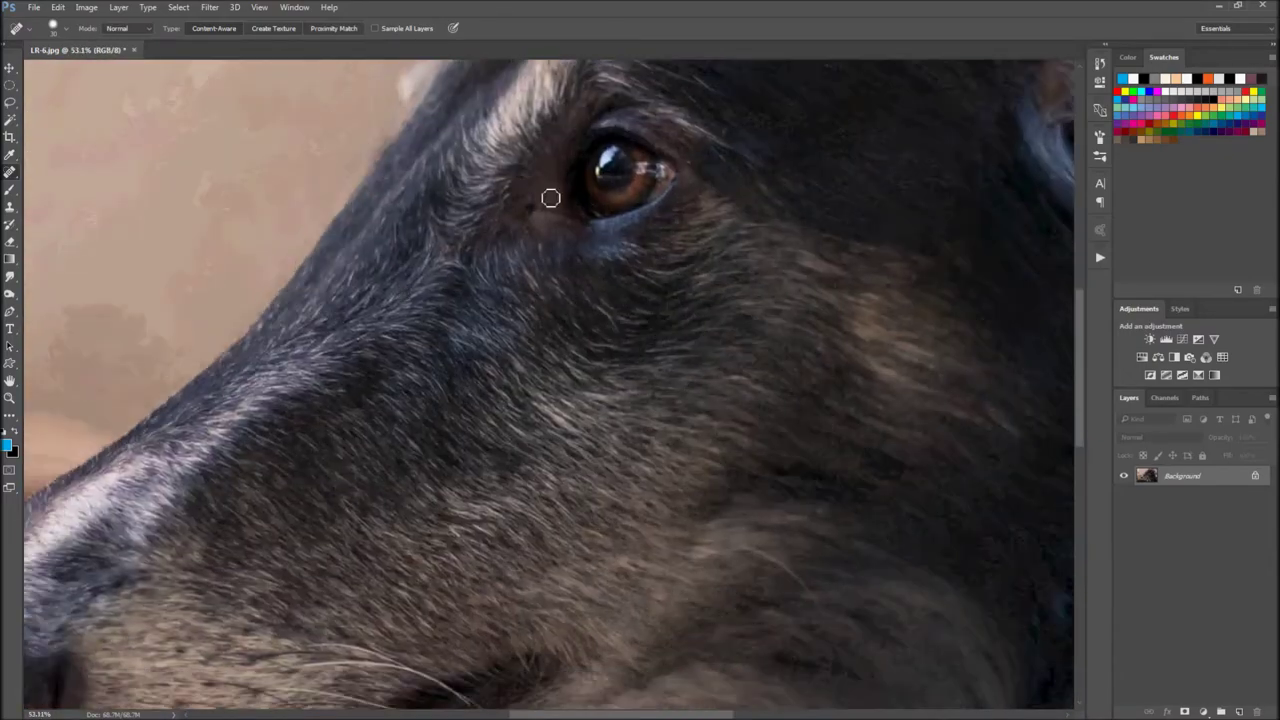
scroll(700, 165, down, 3)
scroll(689, 517, up, 5)
click(609, 420)
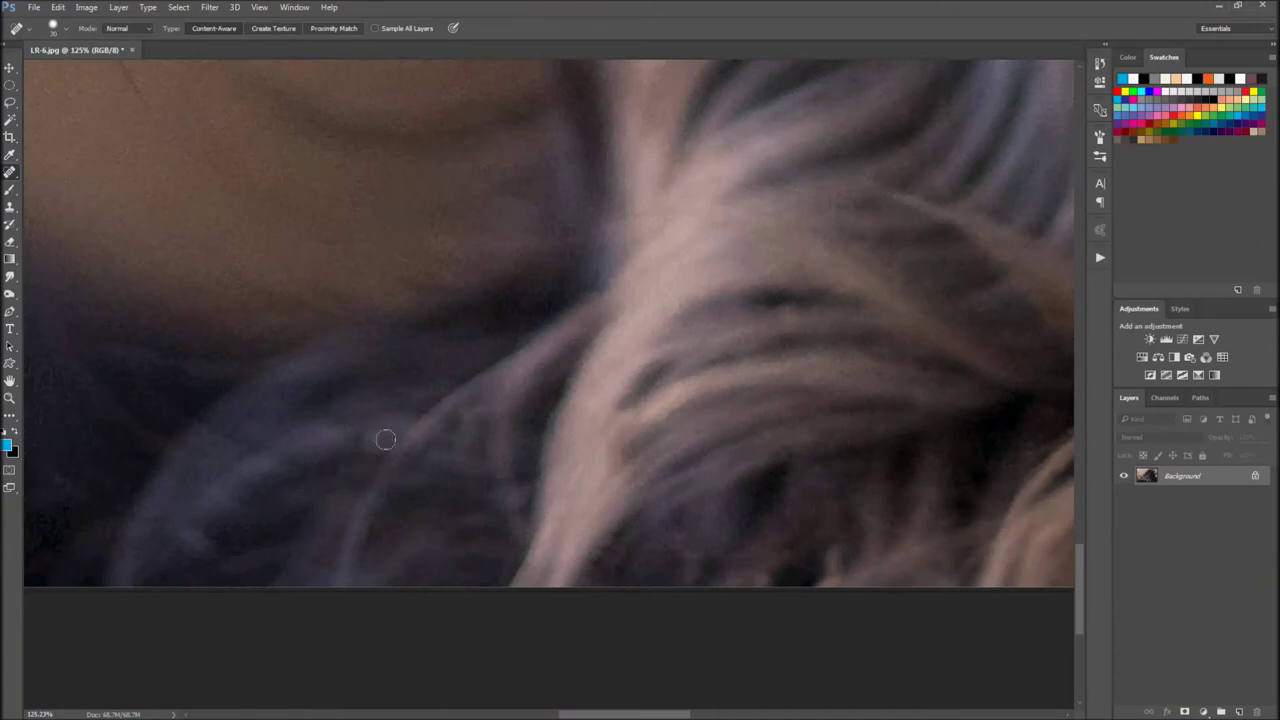
scroll(720, 243, down, 3)
scroll(674, 371, up, 3)
scroll(583, 437, down, 4)
Lasso two dark background streaks and remove them with Content-Aware Fill
key(l)
mouse_move(590, 150)
mouse_down()
mouse_move(529, 171)
mouse_move(583, 135)
mouse_up()
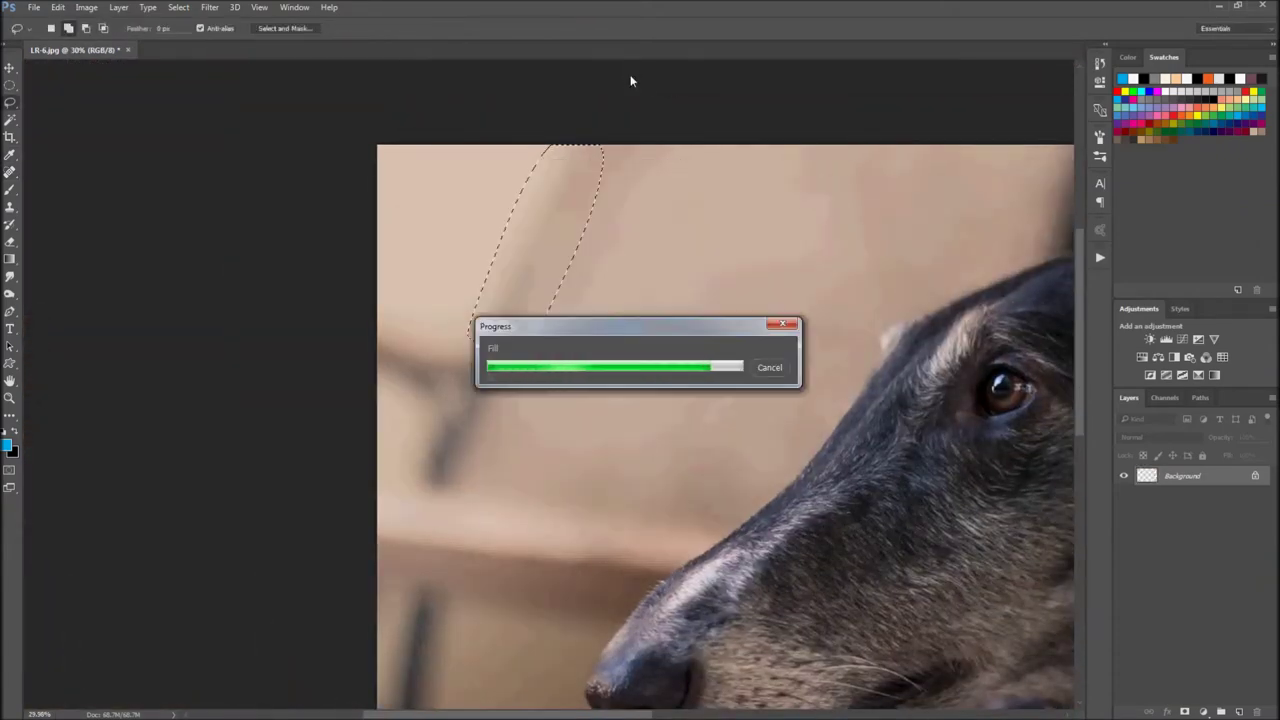
drag(483, 328, 508, 333)
key(shift+BackSpace)
key(Return)
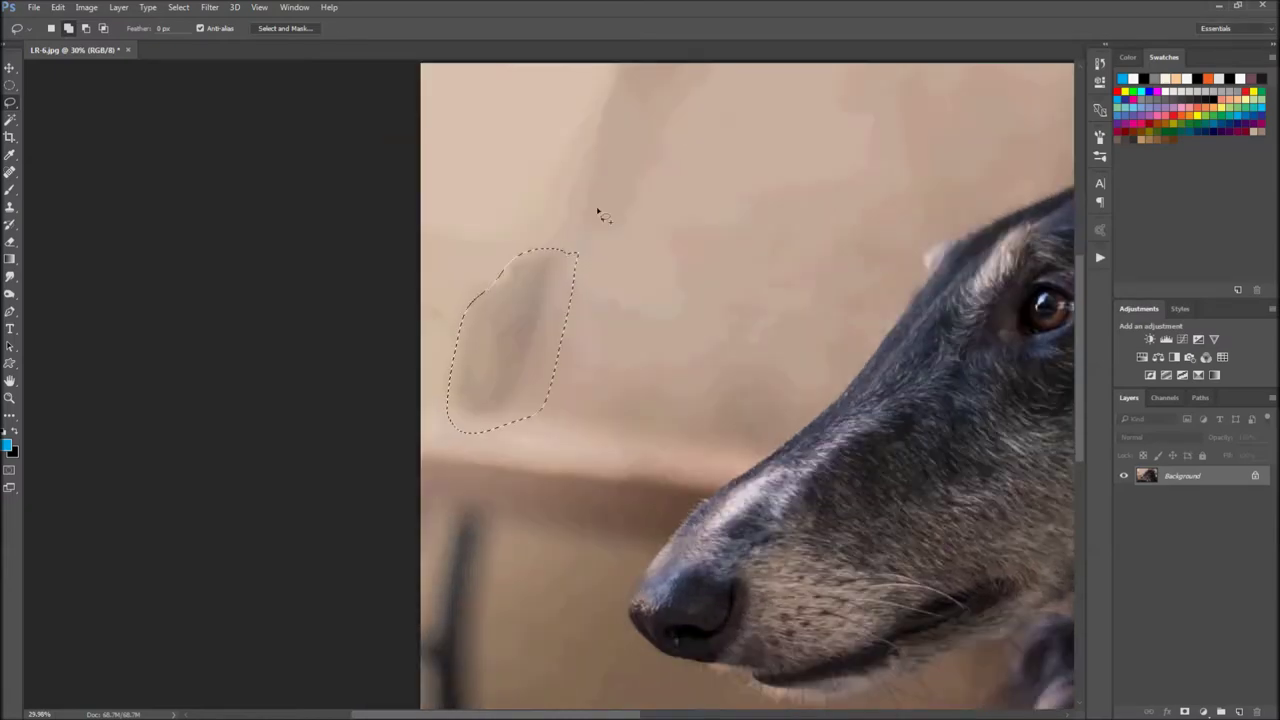
key(shift+BackSpace)
key(Return)
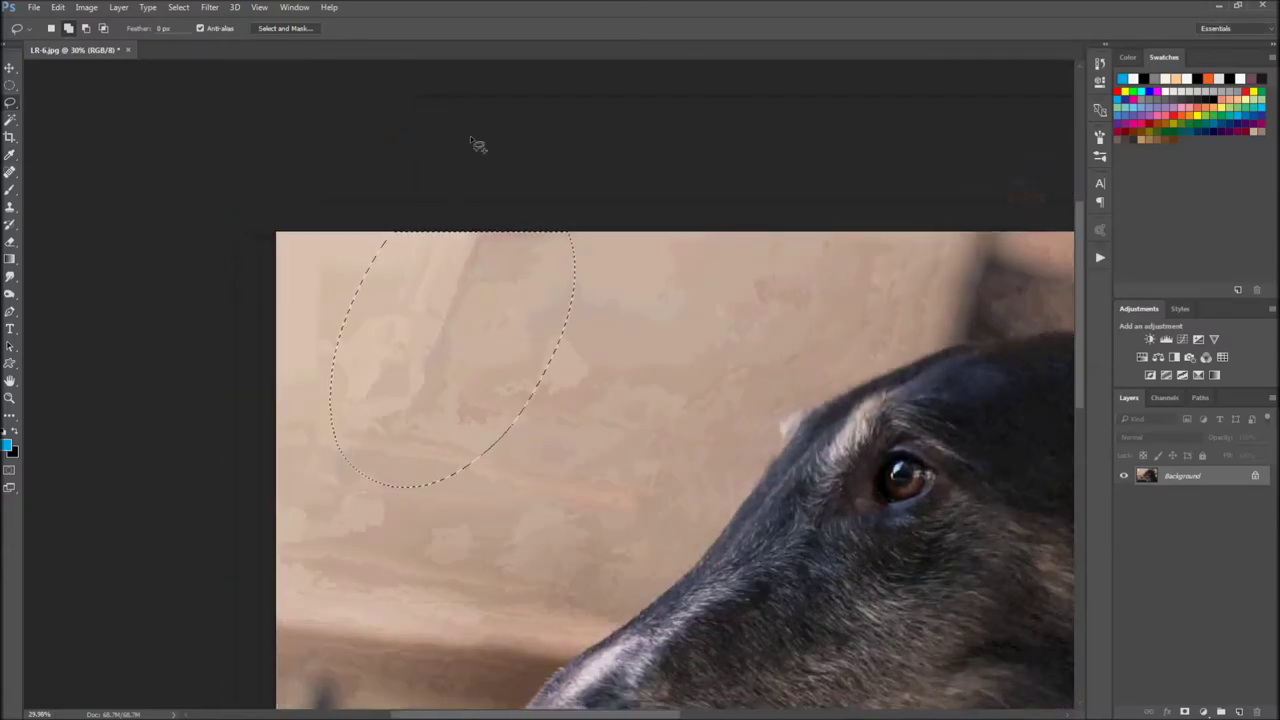
Blur the selected background with a large-radius Gaussian Blur
click(209, 7)
click(160, 284)
click(1110, 254)
Content-Aware Fill the dark post left of the snout
drag(518, 292, 514, 300)
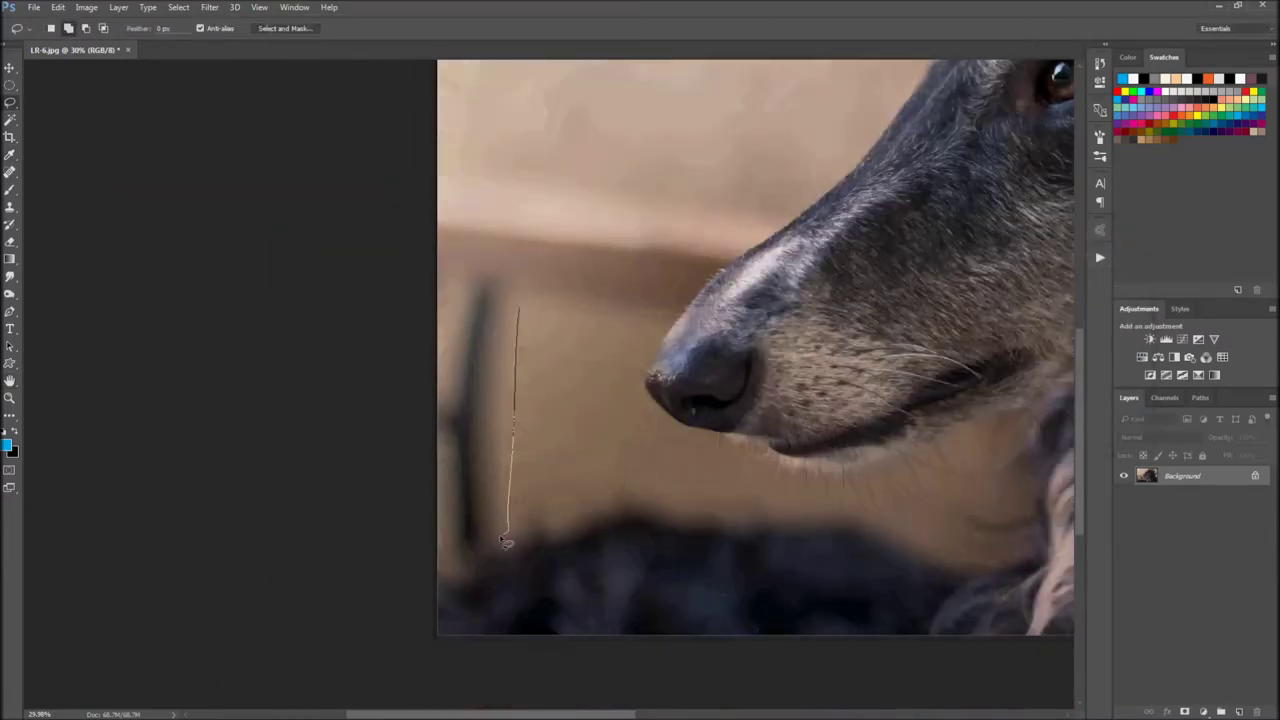
key(shift+BackSpace)
key(Return)
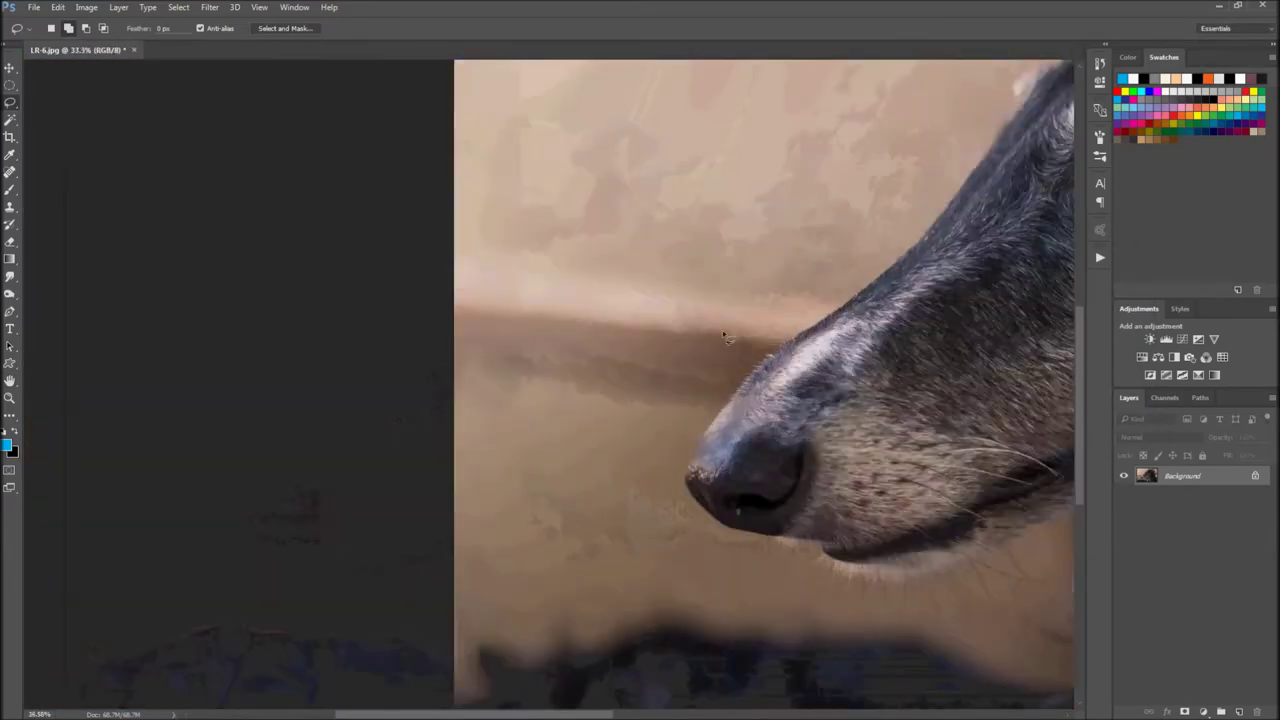
Patch the background above the snout with nearby clean background
drag(237, 190, 627, 254)
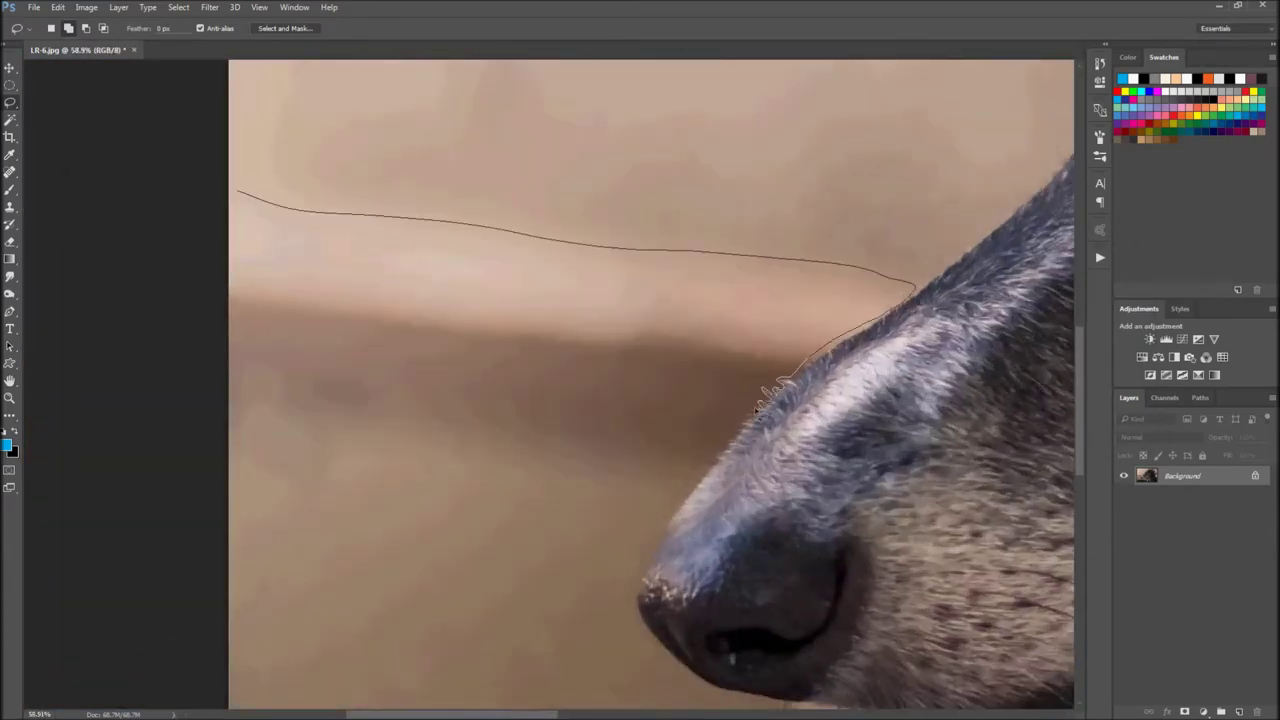
drag(203, 349, 232, 360)
key(j)
scroll(450, 350, down, 2)
drag(530, 330, 474, 257)
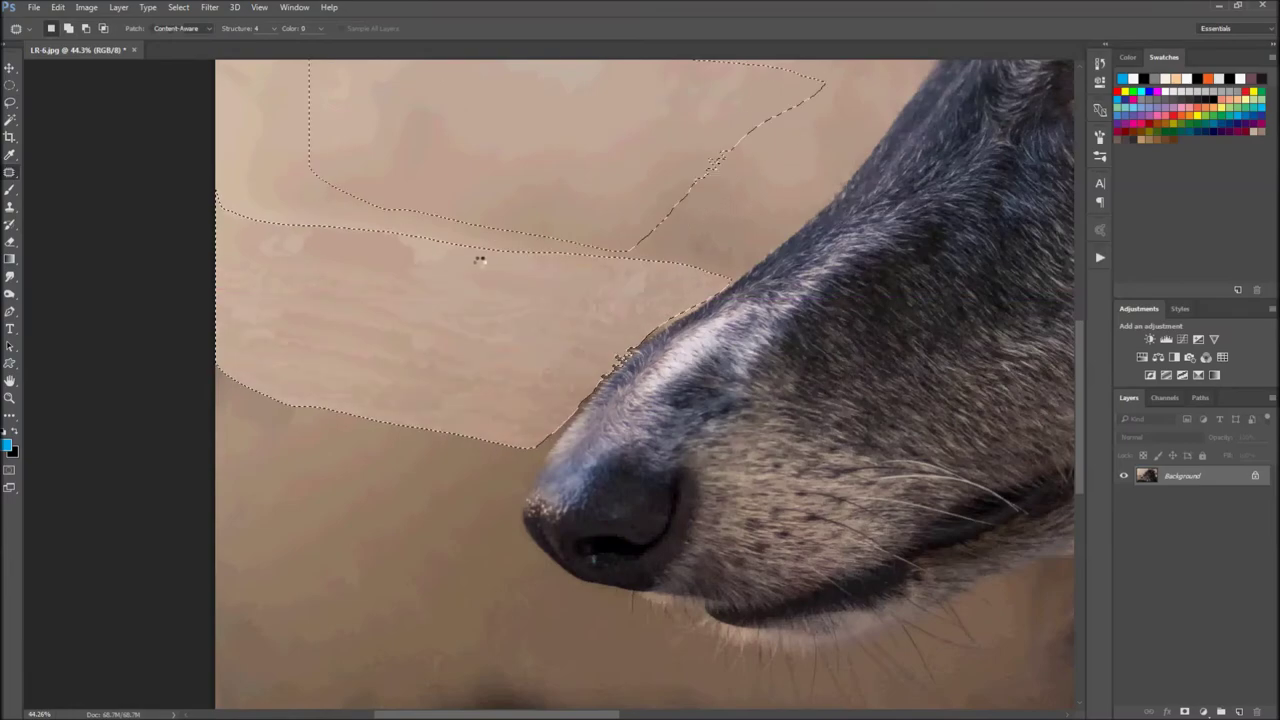
key(ctrl+d)
scroll(458, 365, down, 2)
Lasso the upper-left background, smudge it, and outline the snout's top edge
key(l)
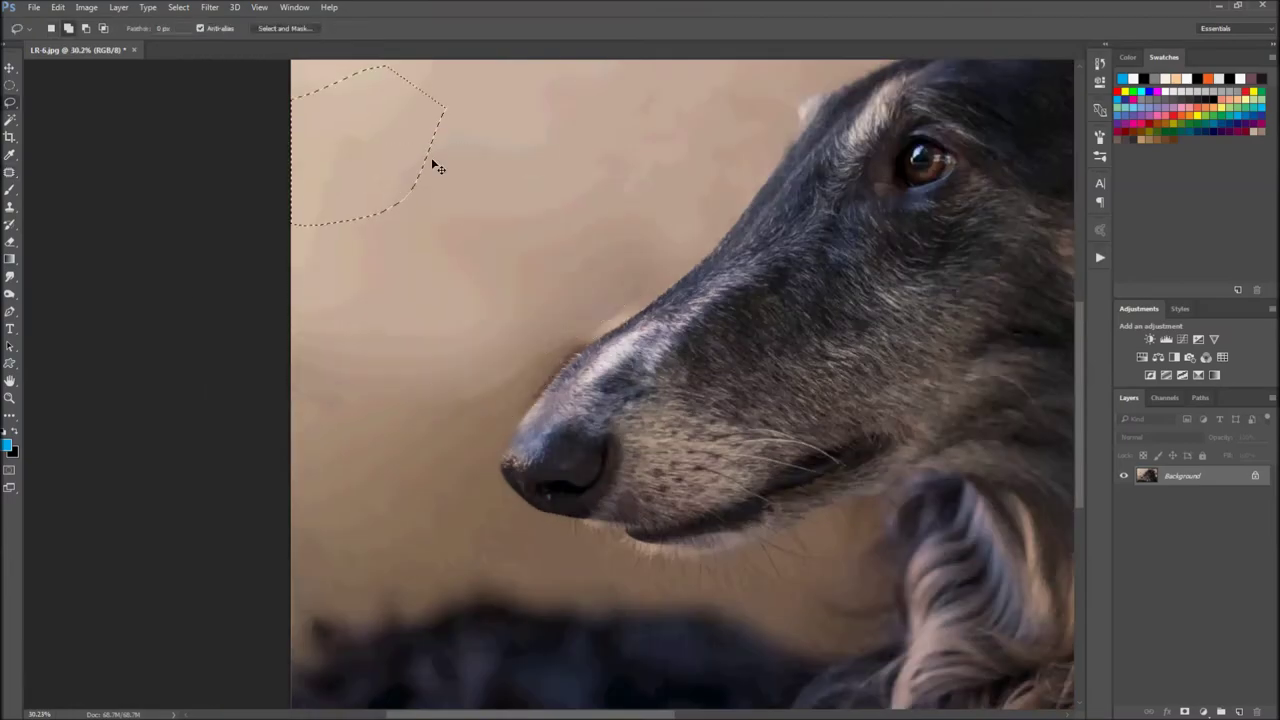
scroll(438, 168, up, 2)
drag(394, 263, 82, 234)
drag(434, 462, 440, 463)
scroll(440, 463, down, 2)
key(r)
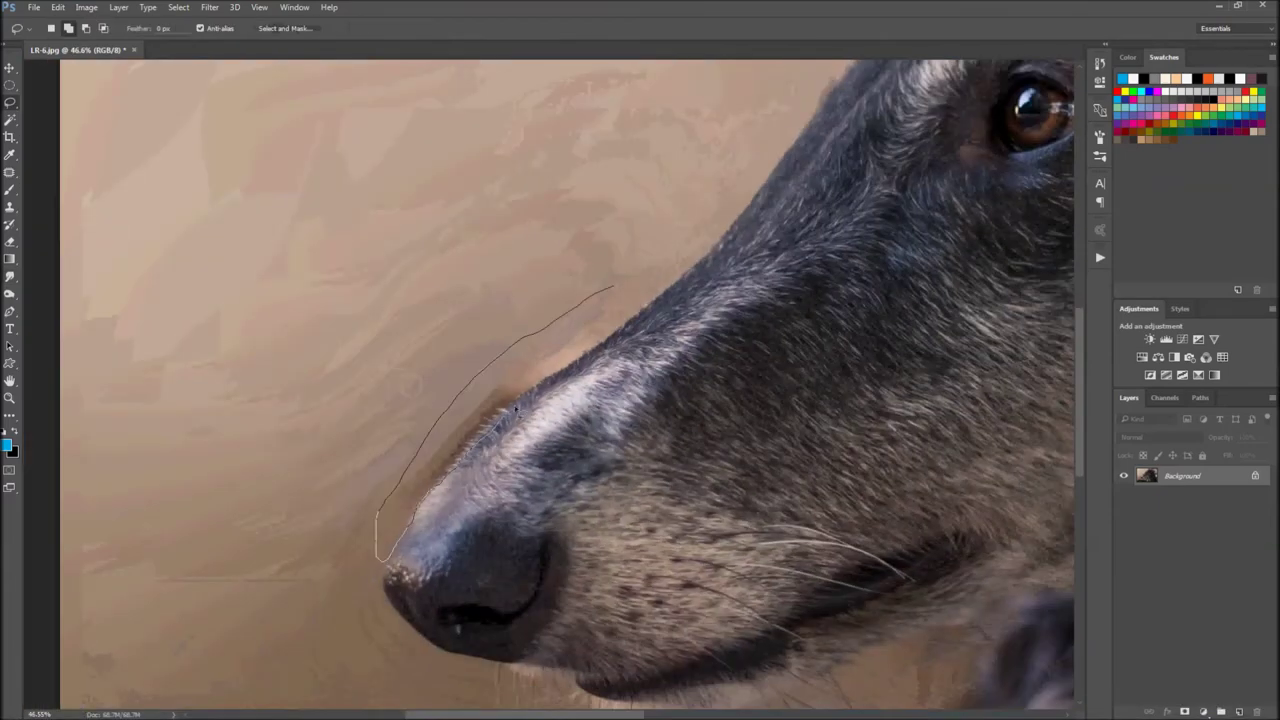
drag(516, 408, 612, 290)
click(294, 28)
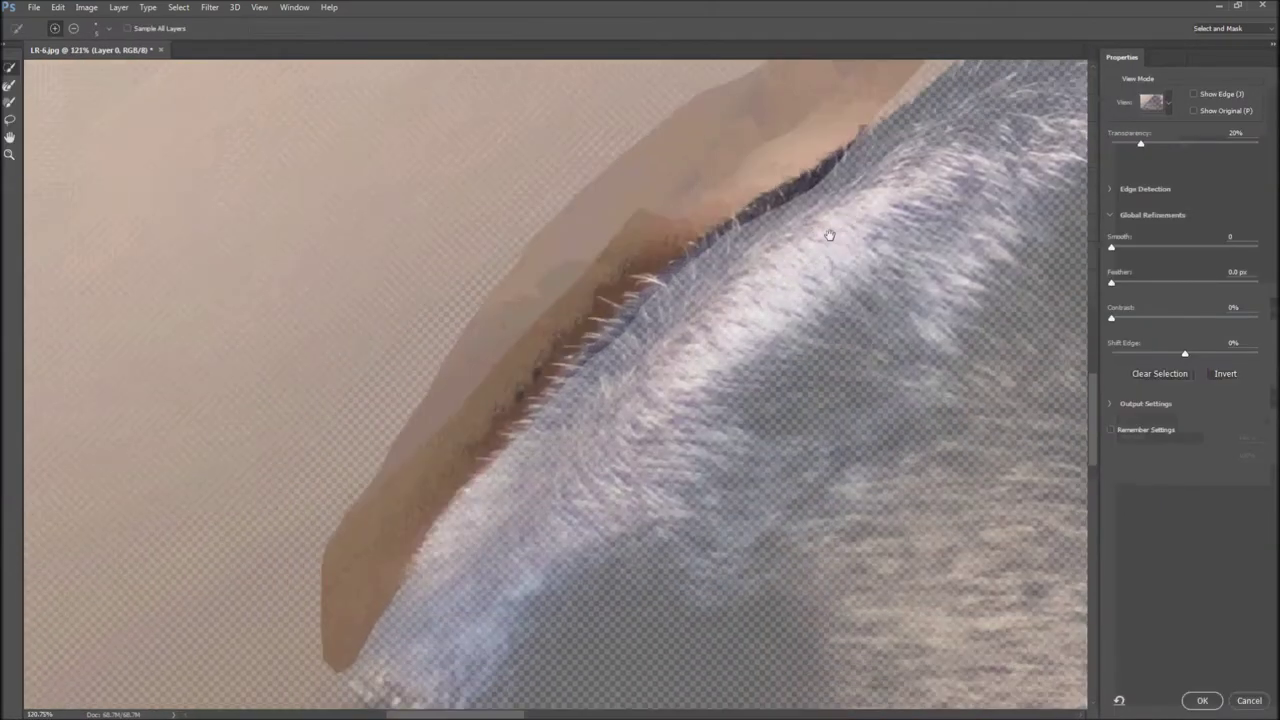
Brush the snout hair edge and set a 10 px Smart Radius edge detection
drag(795, 209, 722, 232)
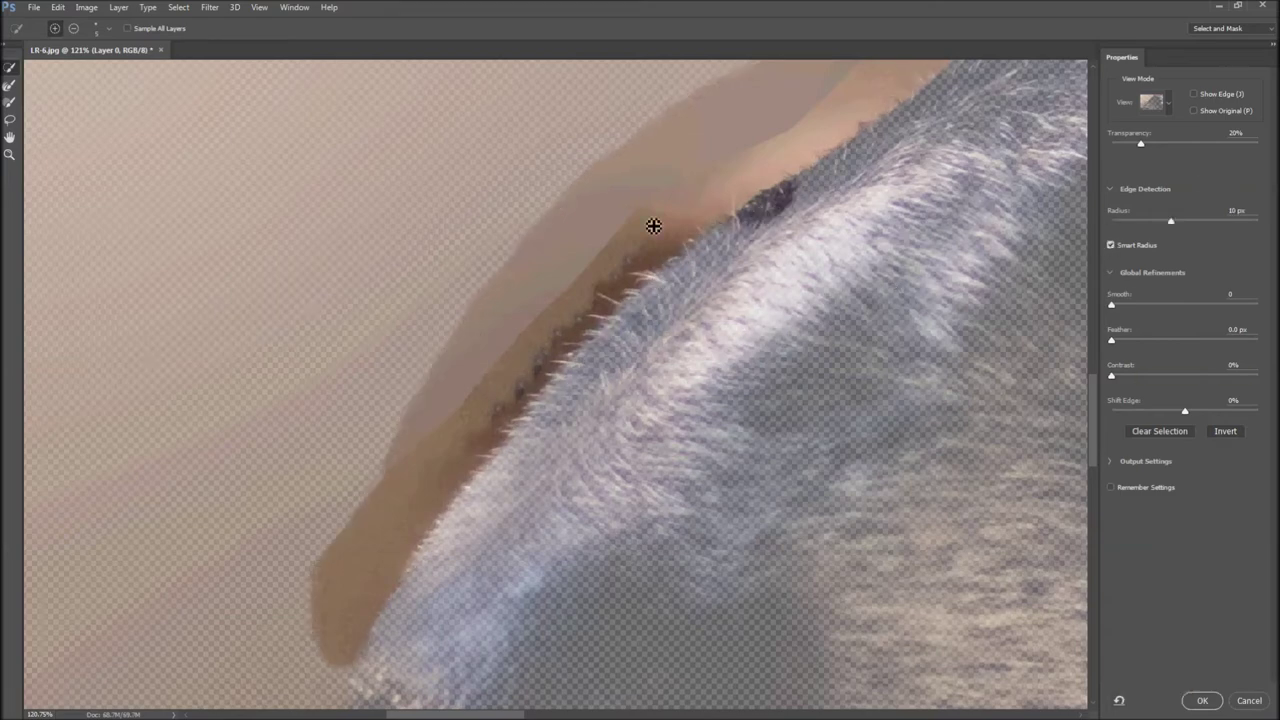
drag(1171, 220, 1188, 237)
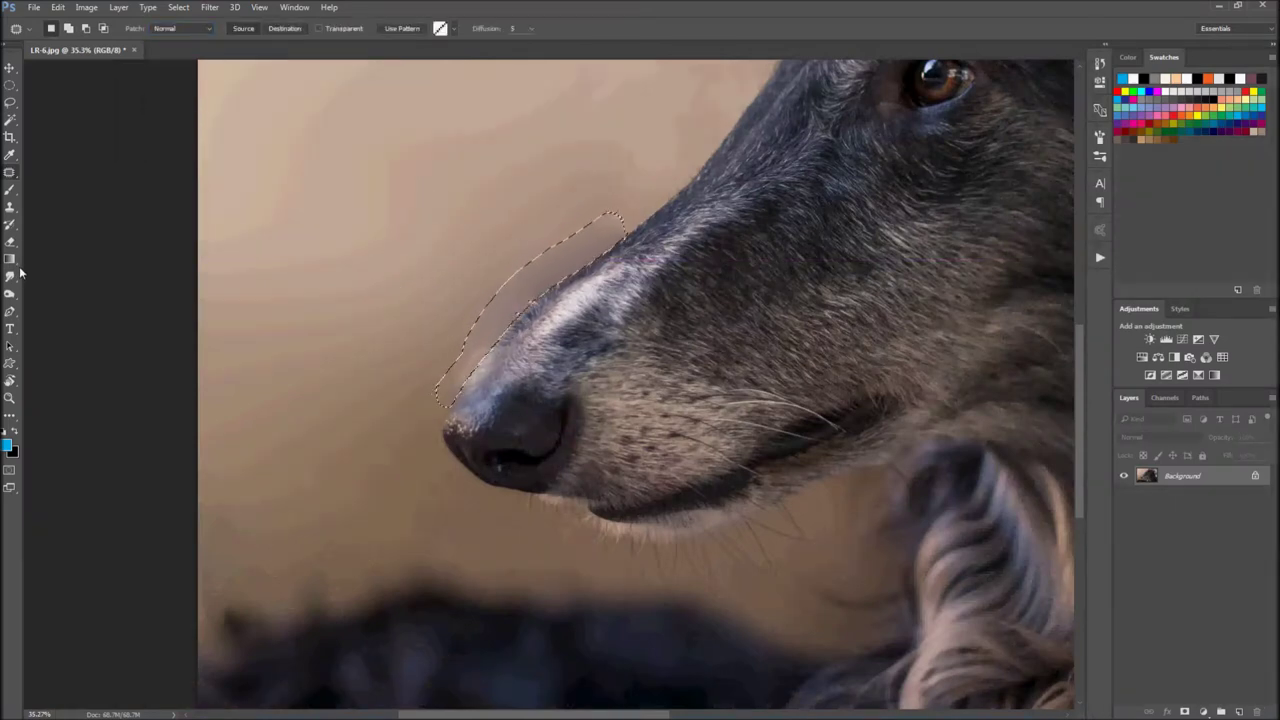
Deselect, lasso the background left of the nose, and smudge it smooth
key(s)
key(ctrl+d)
scroll(485, 360, up, 3)
scroll(485, 360, down, 1)
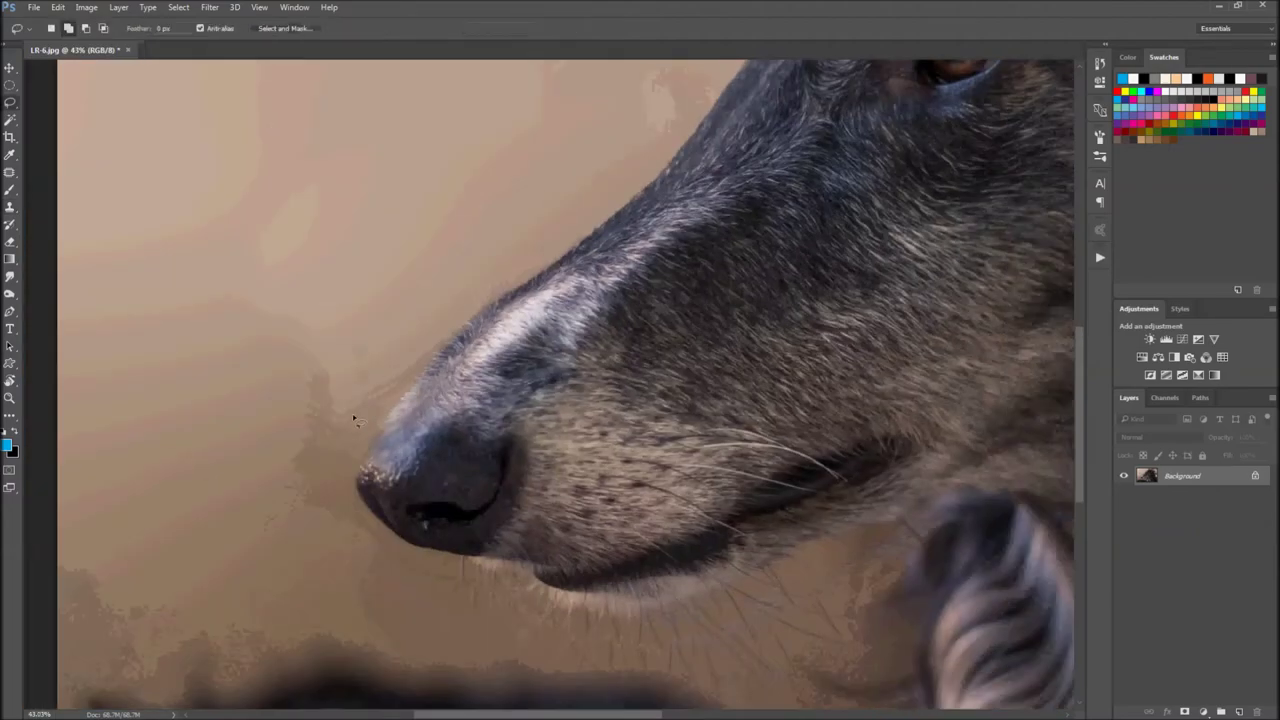
scroll(485, 360, up, 2)
key(l)
drag(250, 176, 416, 440)
key(r)
scroll(250, 332, down, 4)
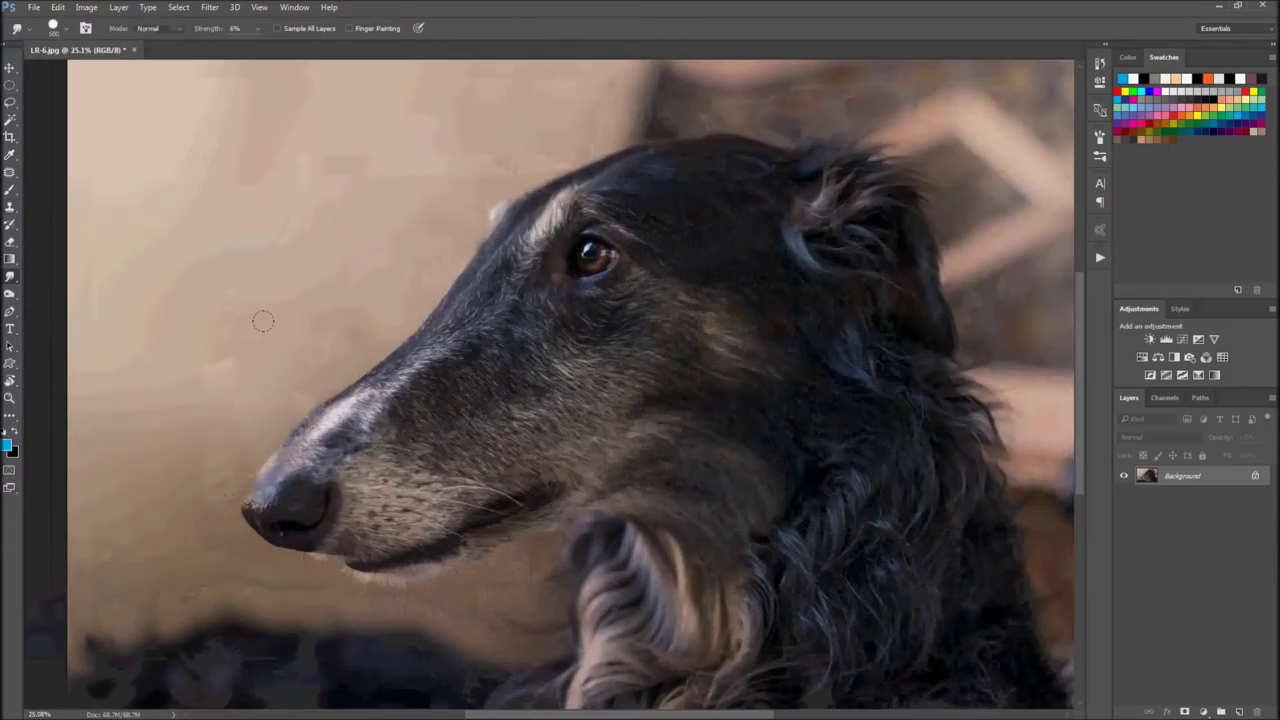
scroll(190, 447, up, 1)
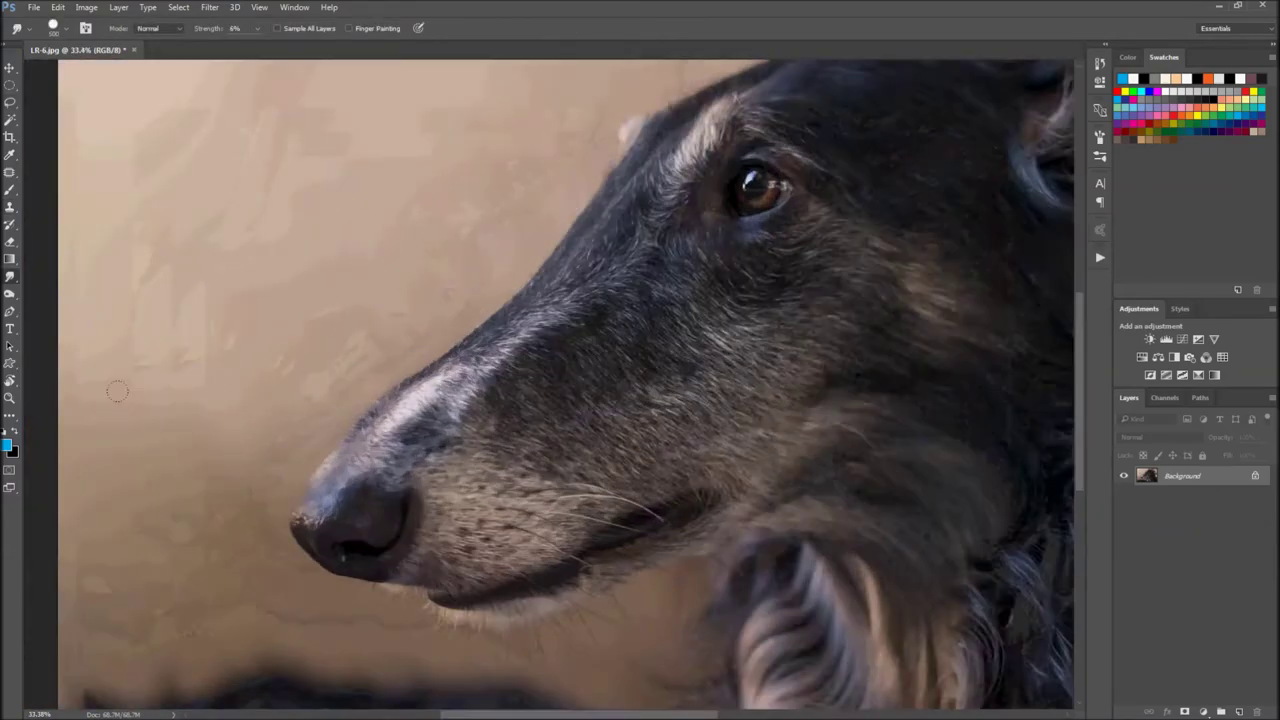
scroll(190, 447, up, 1)
scroll(190, 447, up, 1)
Step back to earlier edits in the History panel
click(1100, 82)
click(1005, 109)
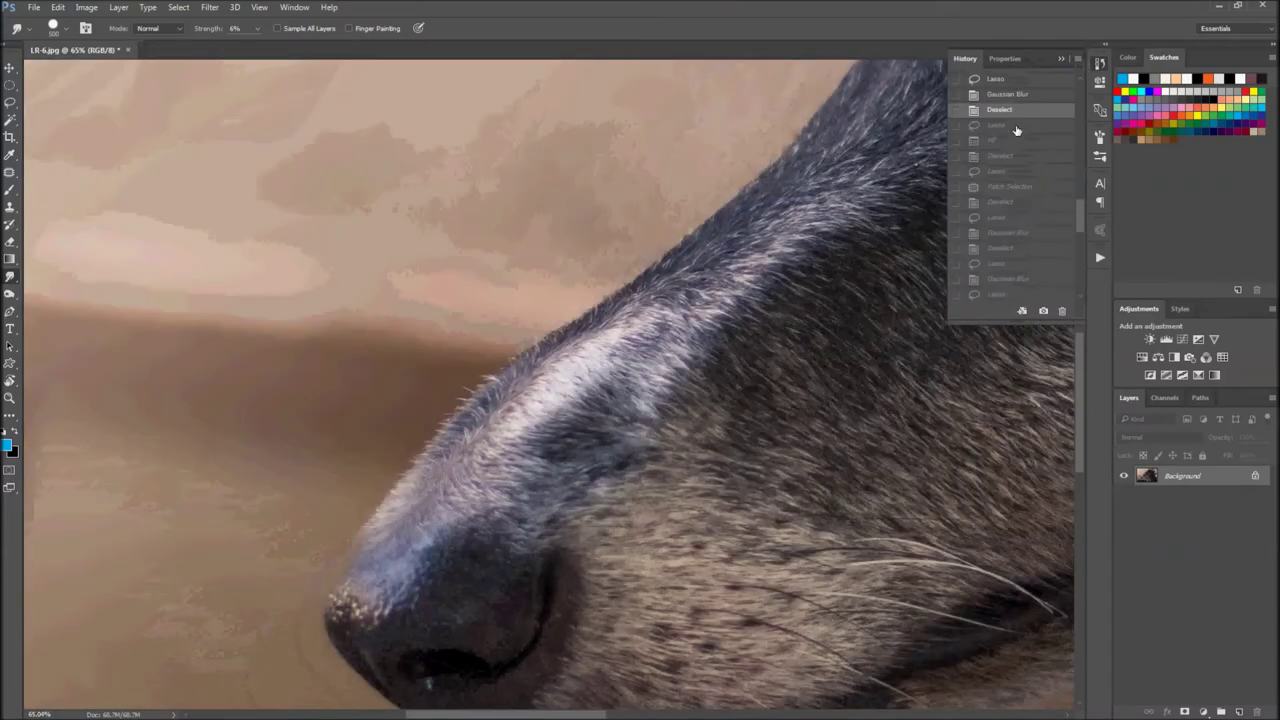
scroll(1010, 180, up, 3)
click(996, 258)
Restore another history state and close the History panel
key(l)
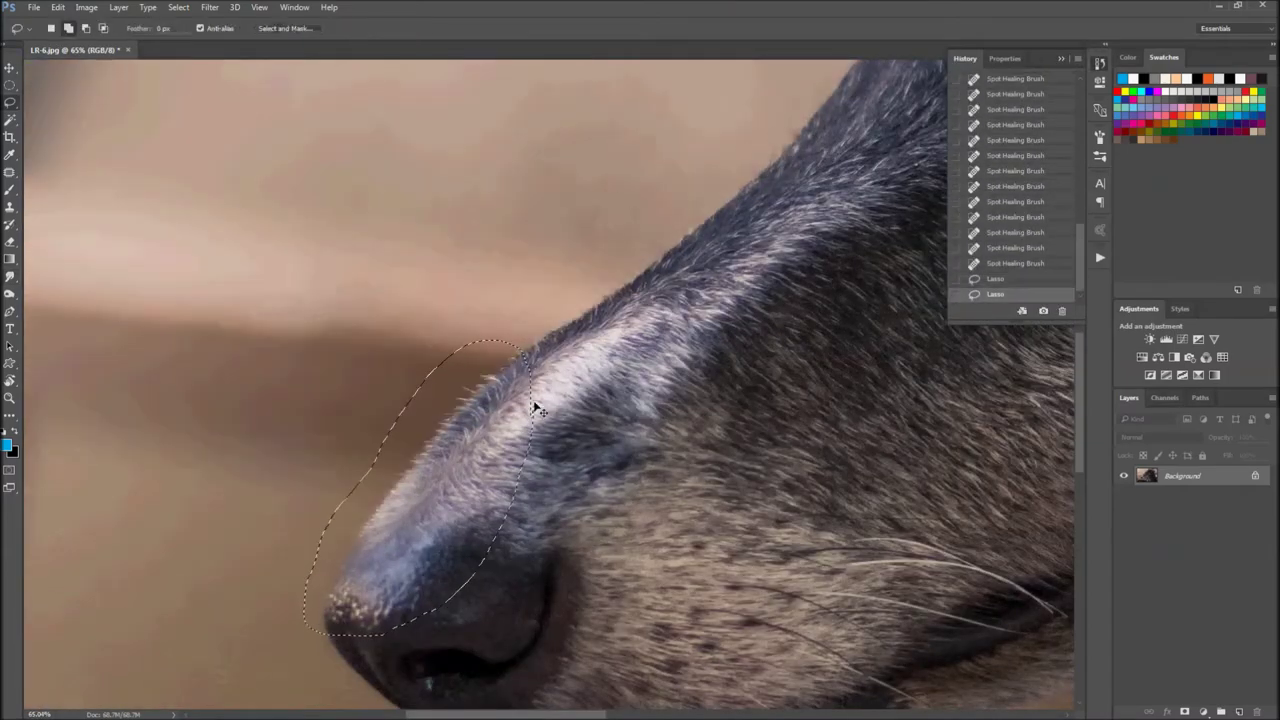
scroll(1010, 180, up, 5)
click(1010, 80)
click(1100, 58)
scroll(395, 428, down, 3)
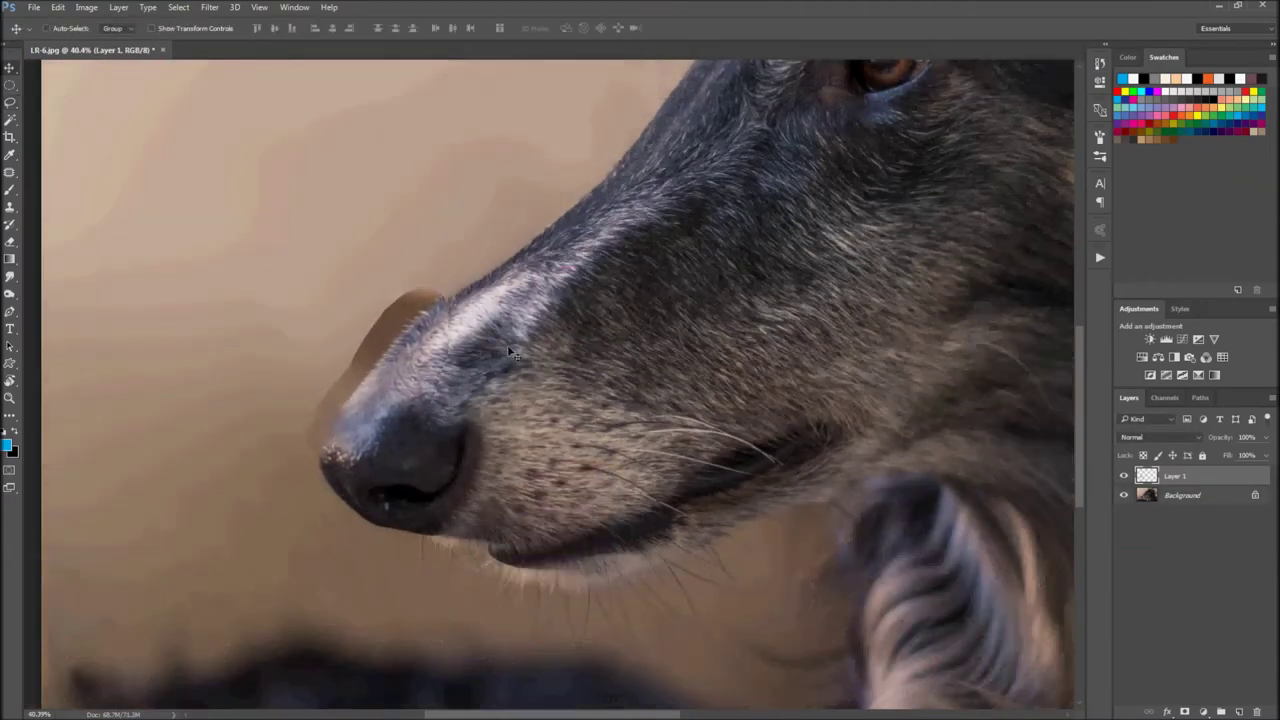
scroll(290, 315, up, 5)
Erase the brown patch edges along the snout and nose with a softer eraser
key(e)
drag(638, 246, 382, 520)
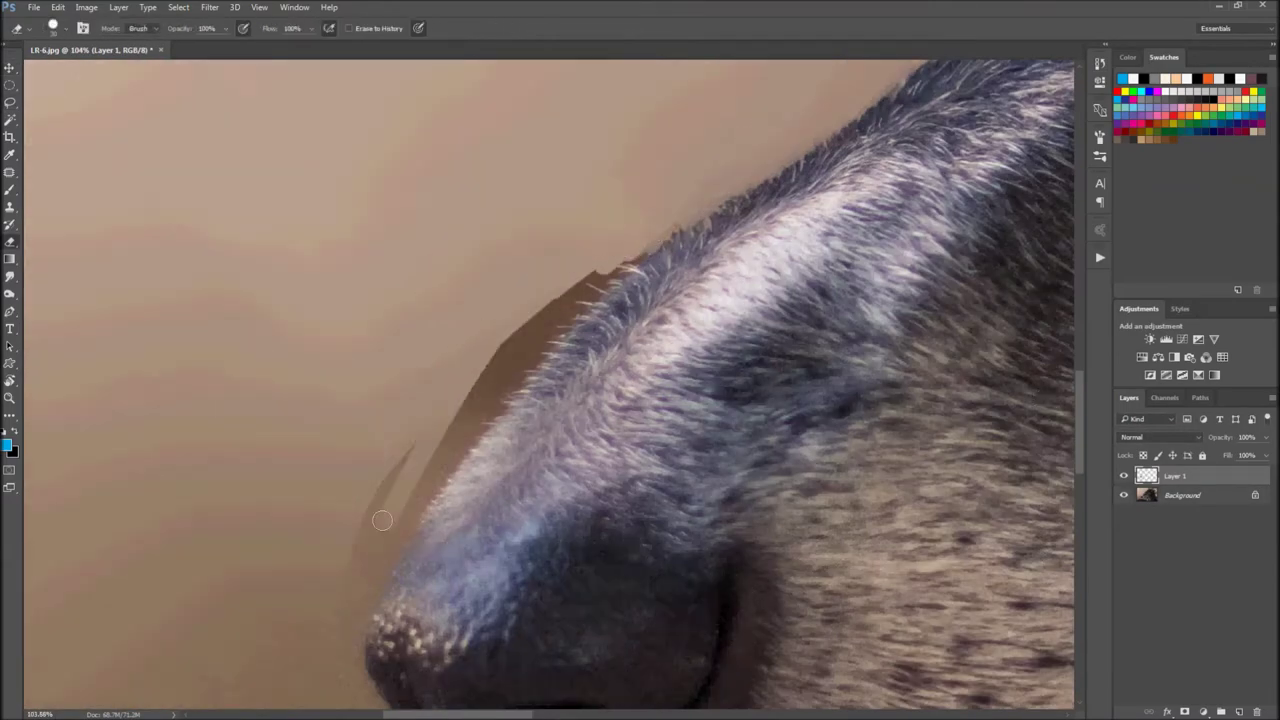
drag(446, 464, 412, 515)
click(57, 28)
drag(144, 87, 124, 87)
key(Return)
mouse_move(555, 305)
mouse_down()
mouse_move(460, 445)
mouse_move(610, 268)
mouse_move(503, 366)
mouse_up()
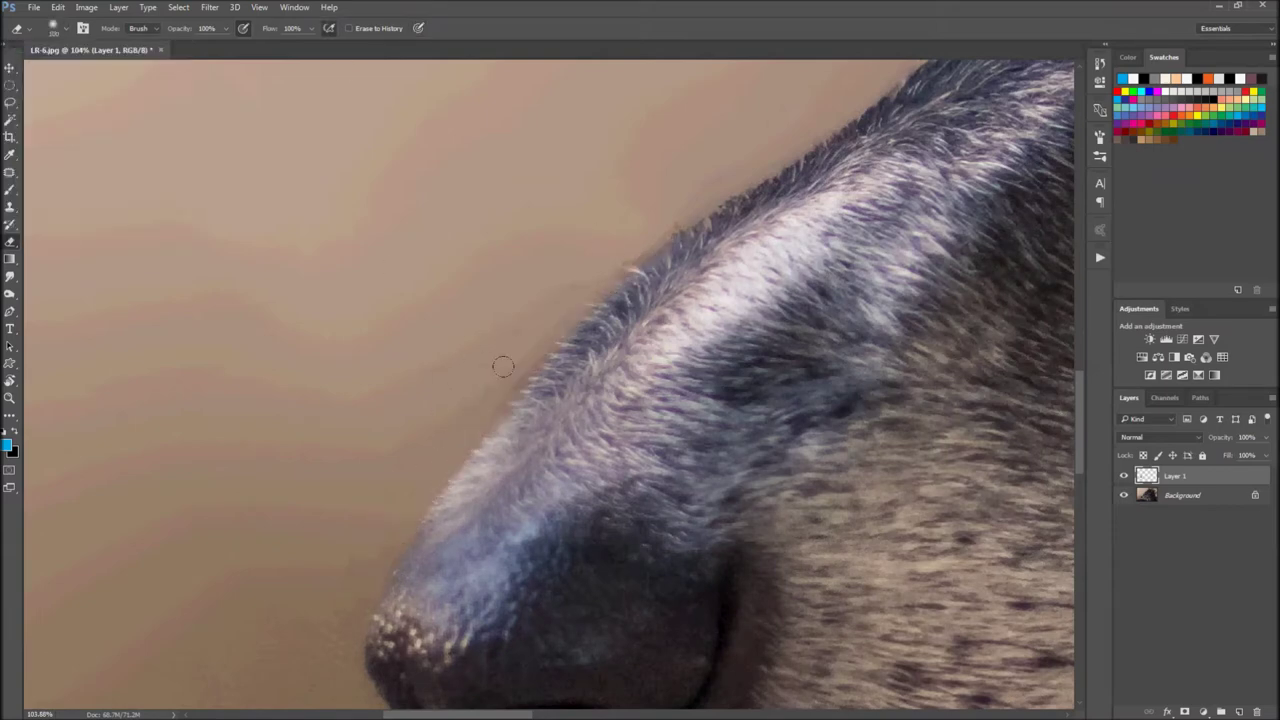
Fit the image in view and start a Quick Selection below the nose
key(ctrl+0)
right_click(10, 120)
click(60, 90)
click(289, 486)
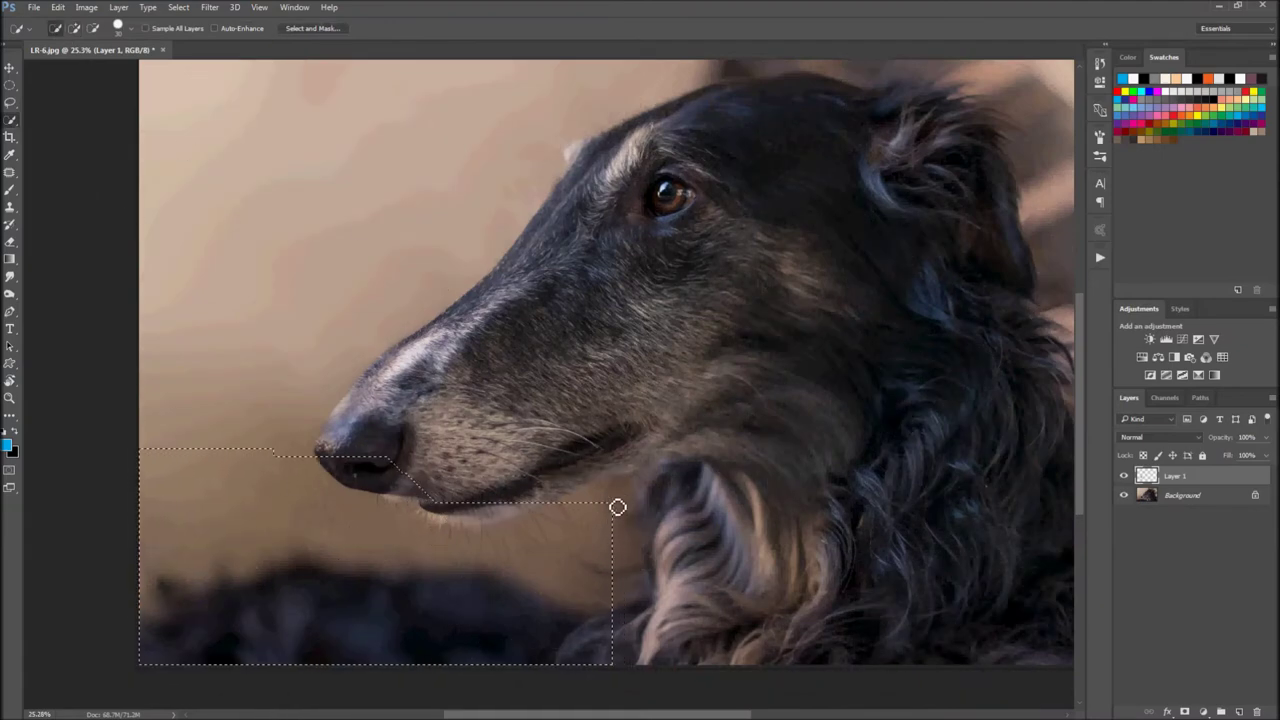
On the Background layer, refine the selection beneath the muzzle and smudge it
key(alt+bracketleft)
click(284, 505)
key(alt)
alt+click(464, 529)
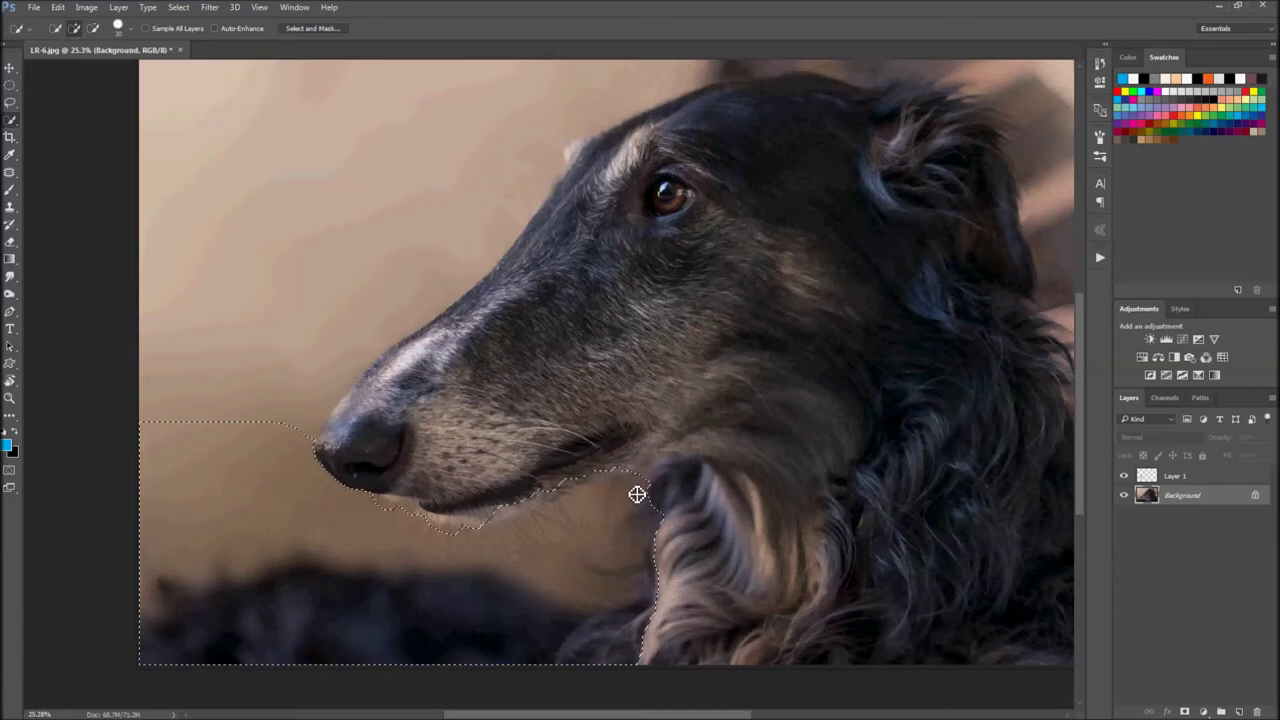
scroll(637, 494, up, 4)
scroll(292, 434, down, 4)
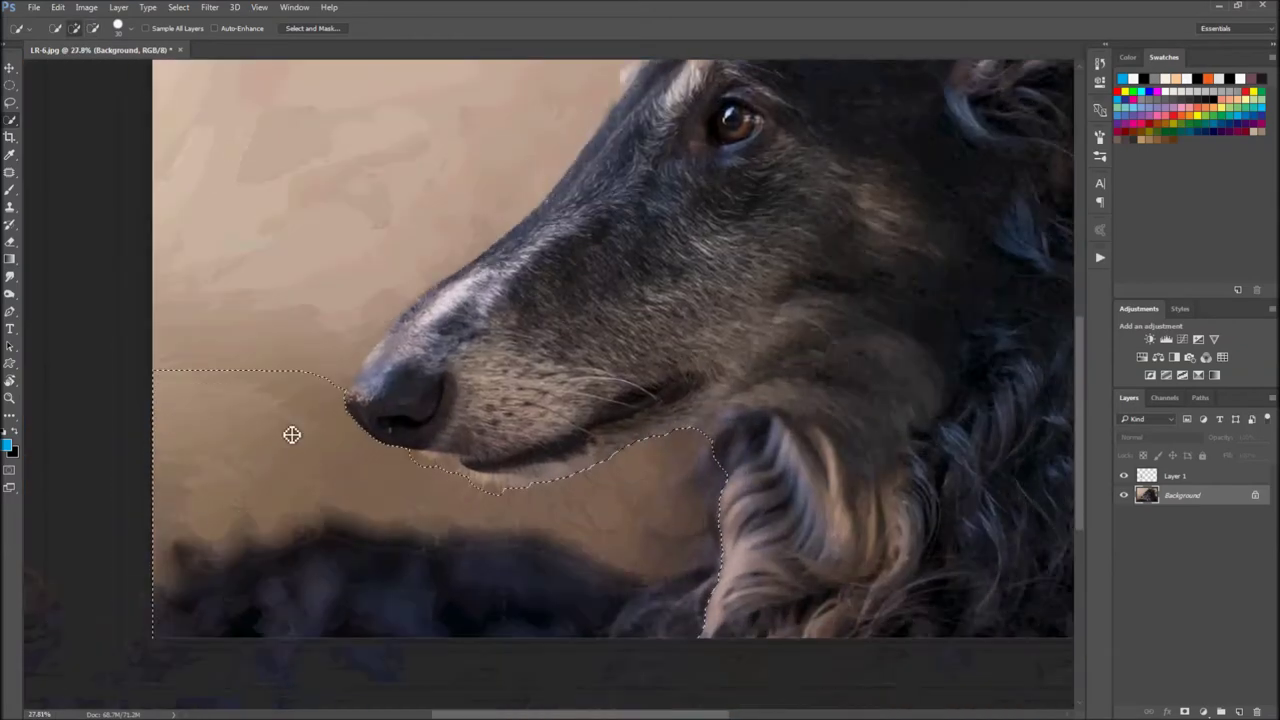
key(shift+r)
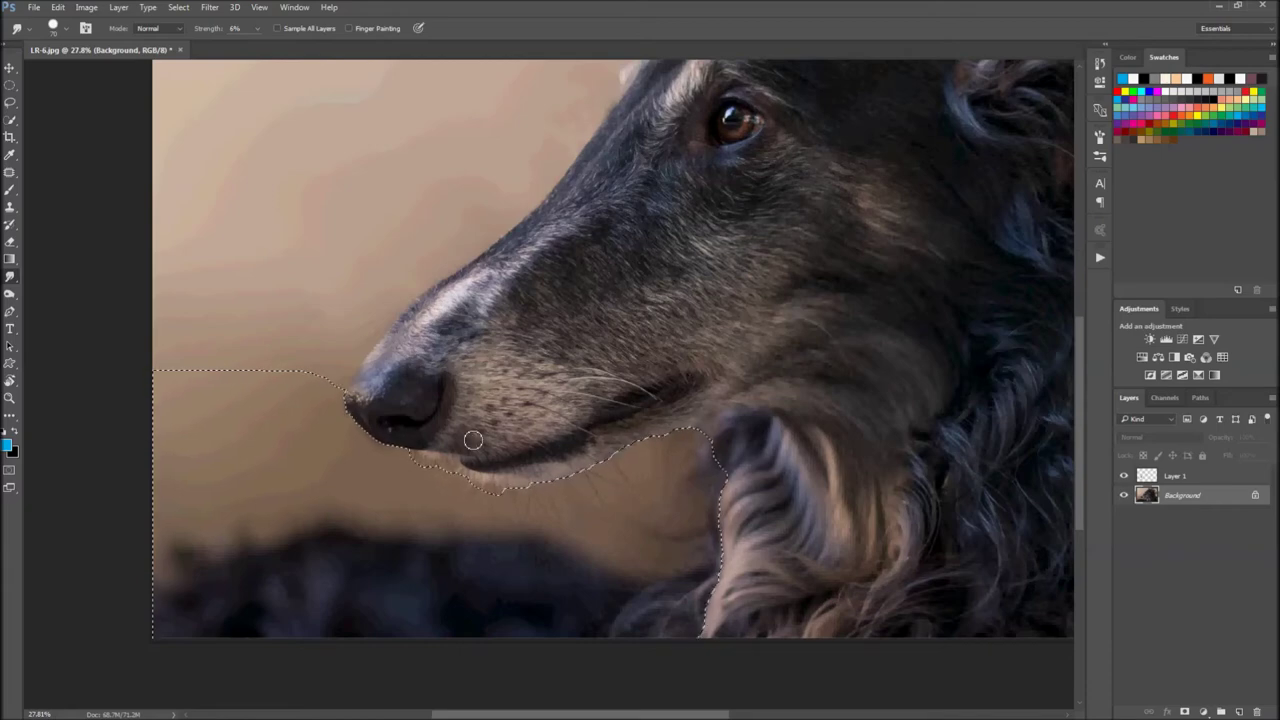
Lasso the blotchy area above the head and patch it twice with cleaner background
key(l)
scroll(487, 484, down, 3)
scroll(500, 360, up, 3)
drag(530, 368, 715, 345)
drag(895, 342, 532, 365)
key(j)
drag(700, 300, 265, 312)
drag(700, 302, 265, 312)
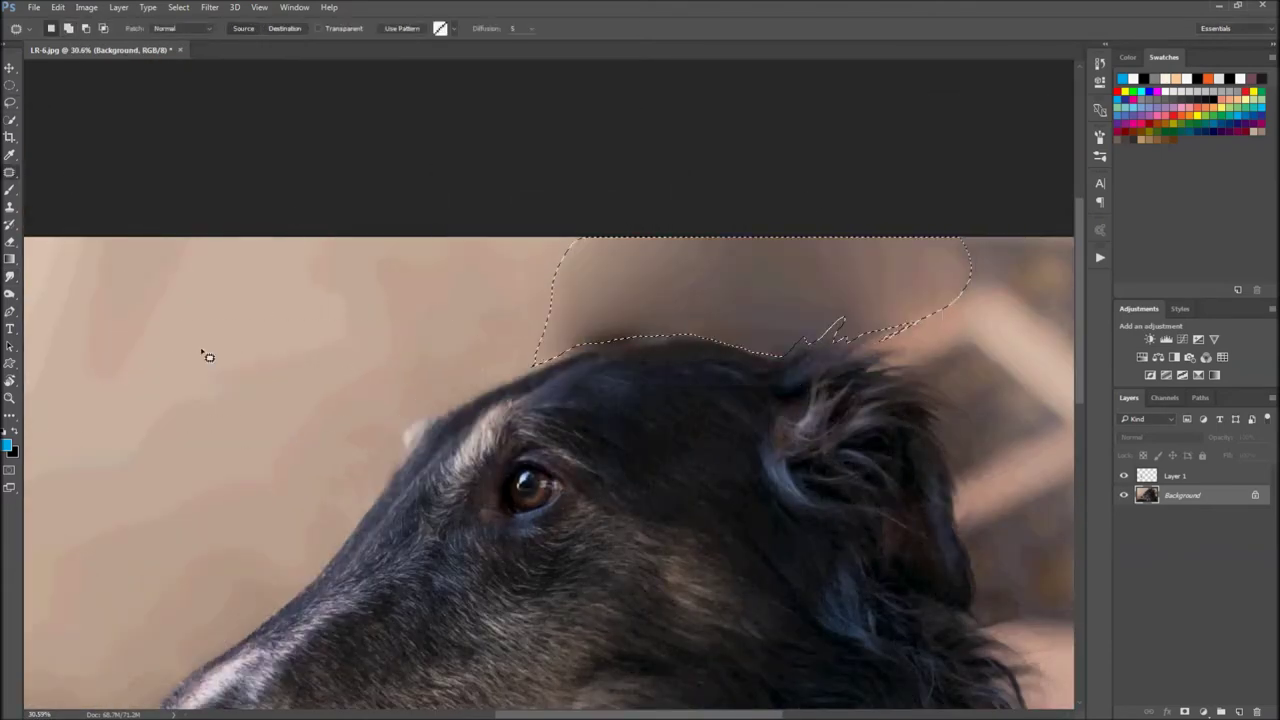
Clone Stamp smooth background above the head and over the stray ear tuft
scroll(486, 288, down, 2)
scroll(486, 288, up, 1)
click(10, 207)
key(ctrl+d)
drag(555, 140, 589, 89)
drag(670, 134, 960, 100)
drag(870, 90, 1000, 100)
drag(751, 94, 921, 82)
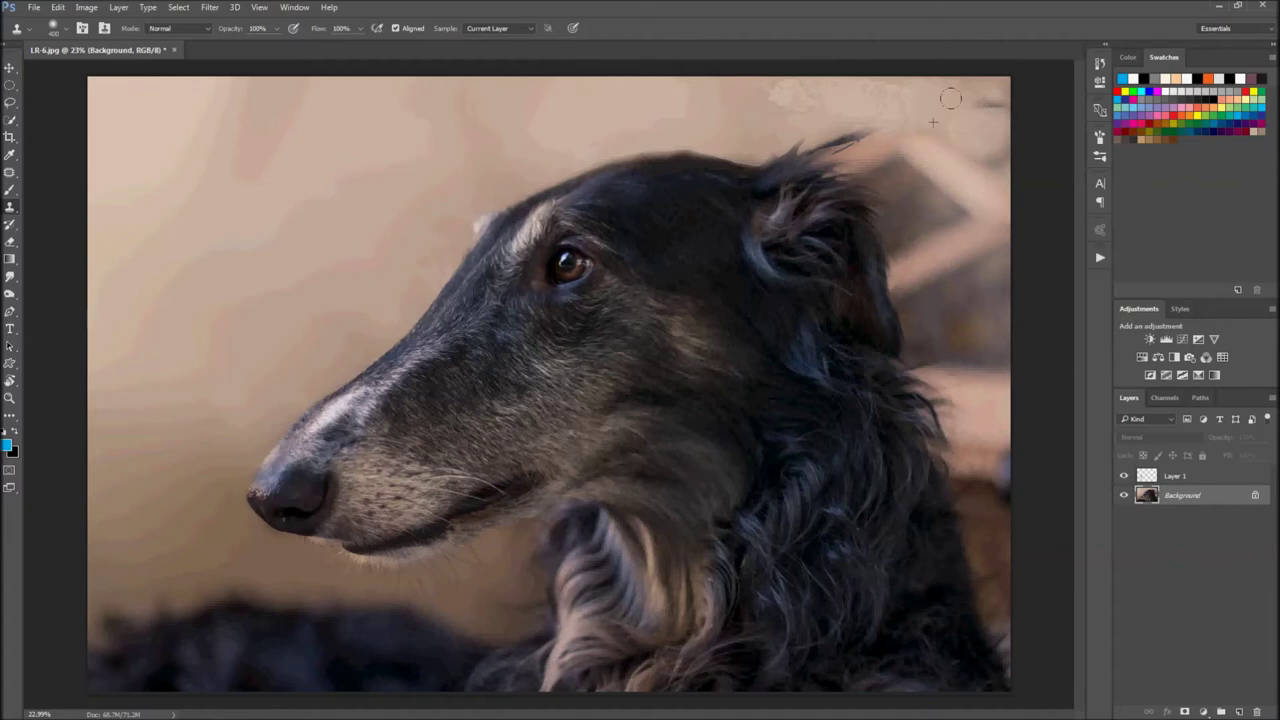
Content-Aware Fill the background along the right fur edge, then deselect and smudge
key(l)
drag(1012, 124, 1012, 620)
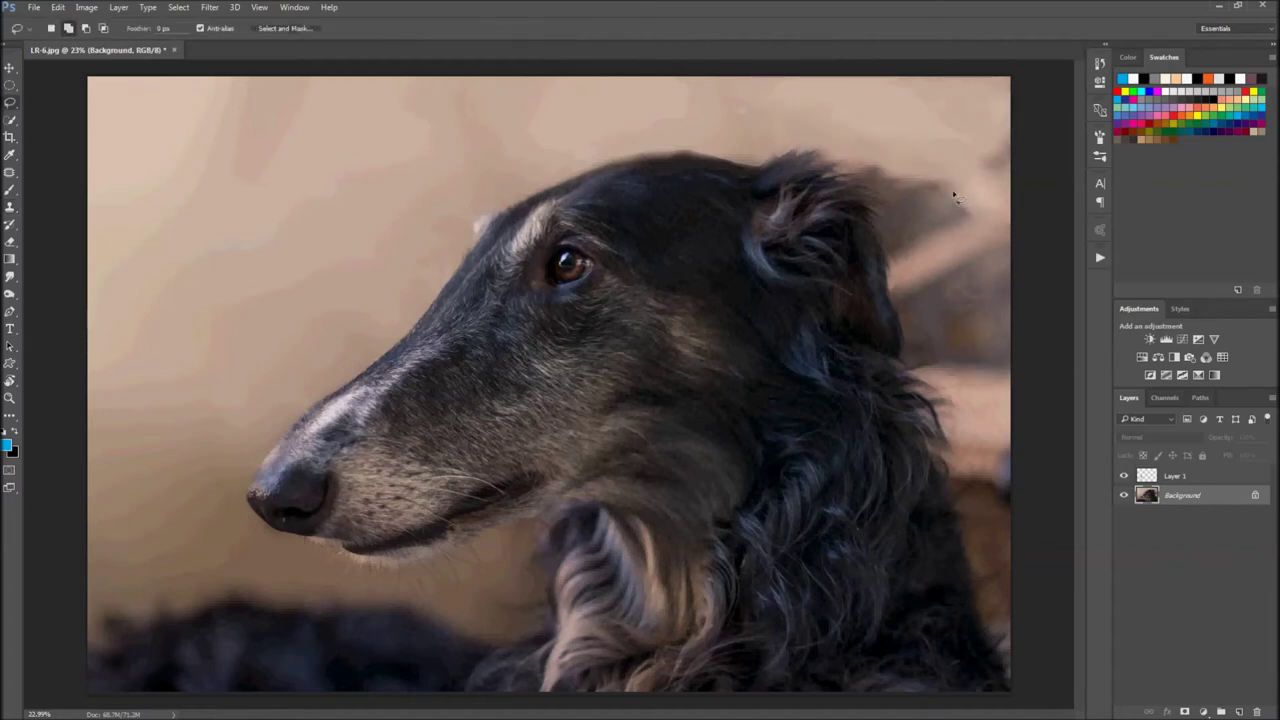
key(shift+F5)
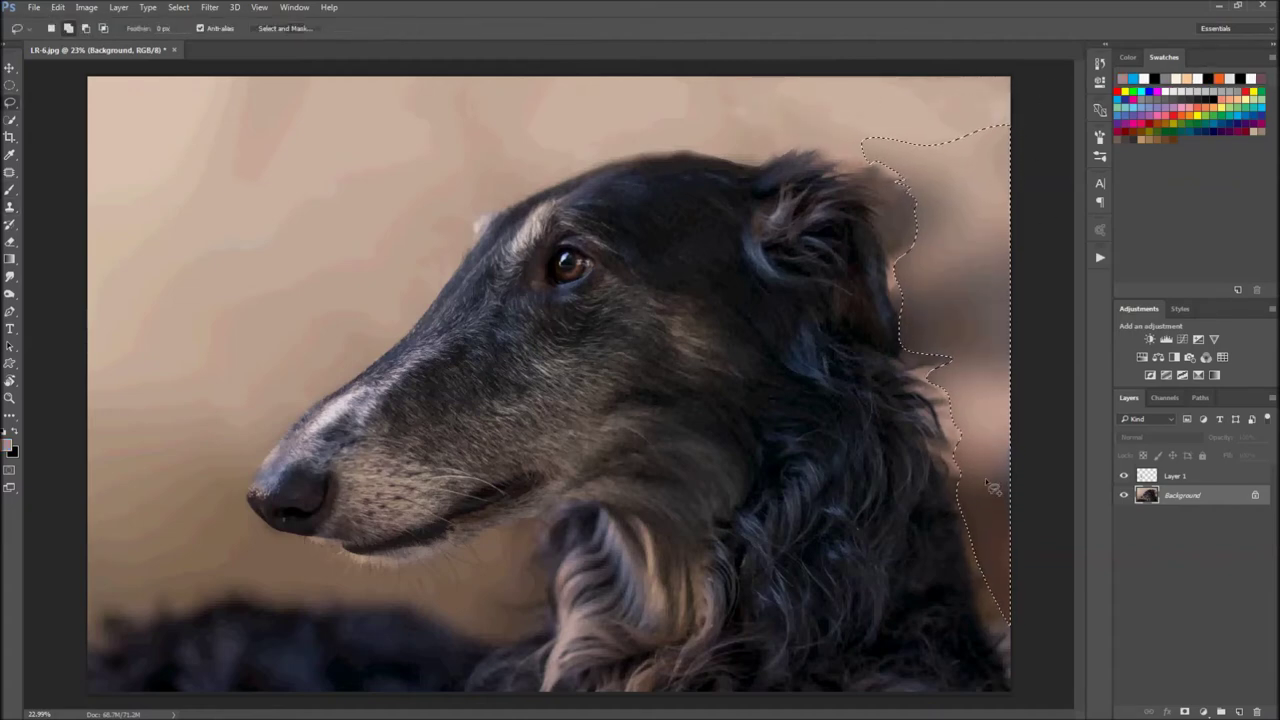
key(Return)
key(ctrl+d)
key(r)
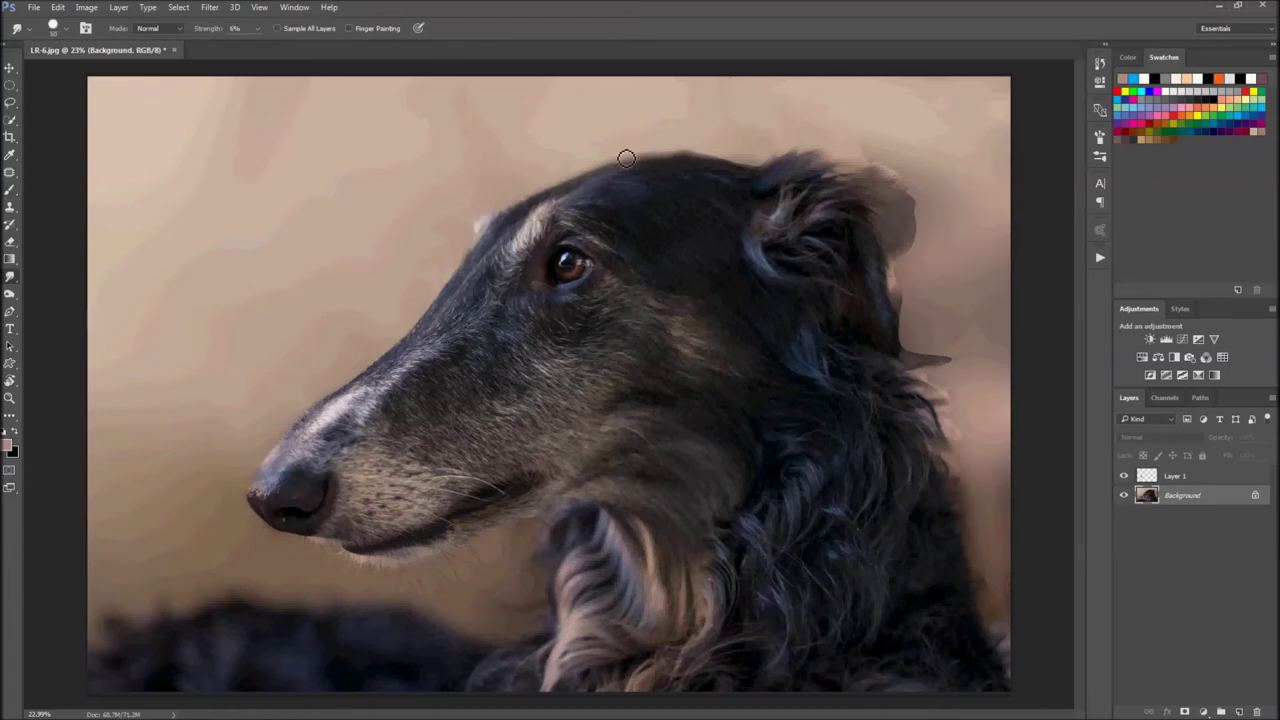
key(b)
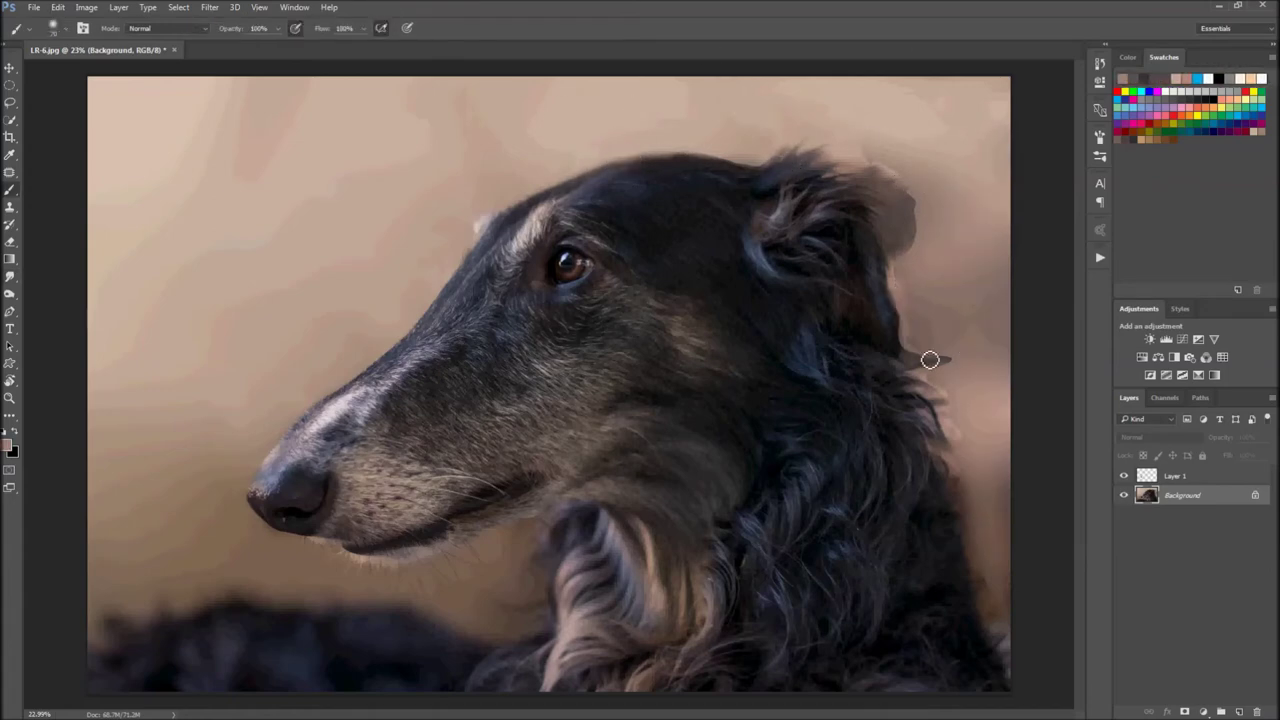
click(210, 7)
In Blur Gallery, swap the Field Blur for an Iris Blur ellipse enlarged around the head
click(445, 200)
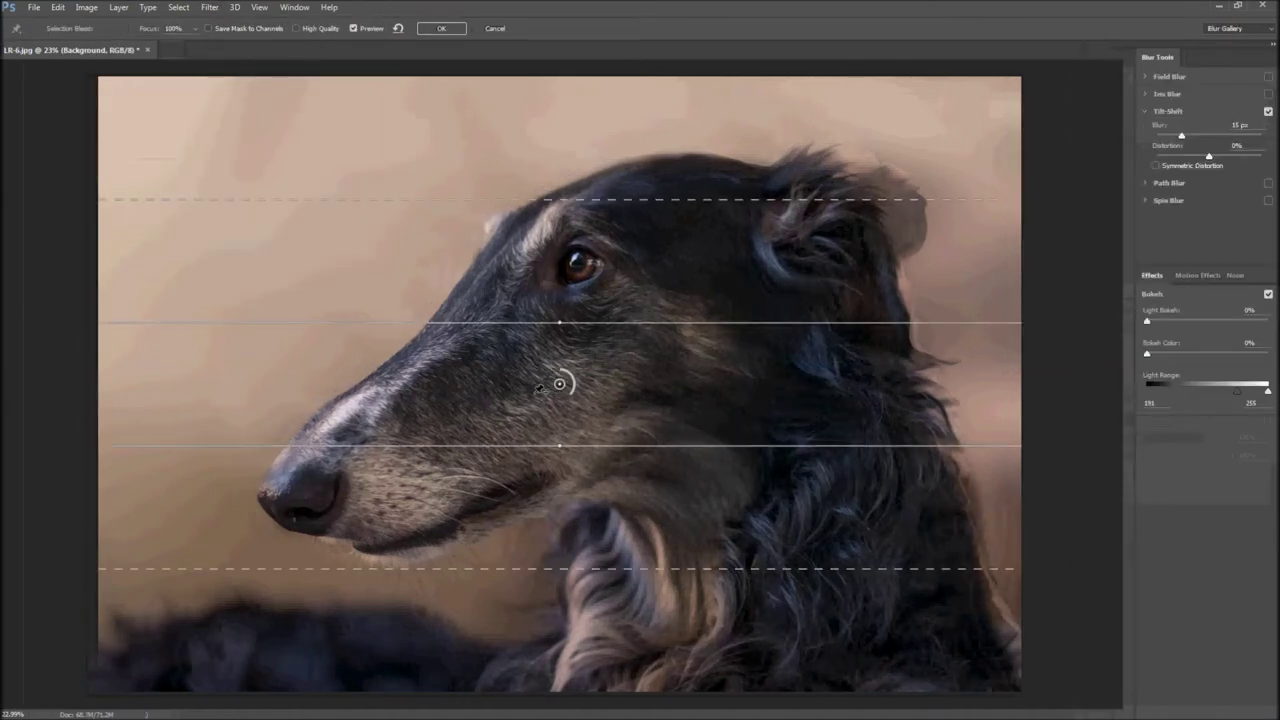
click(1147, 78)
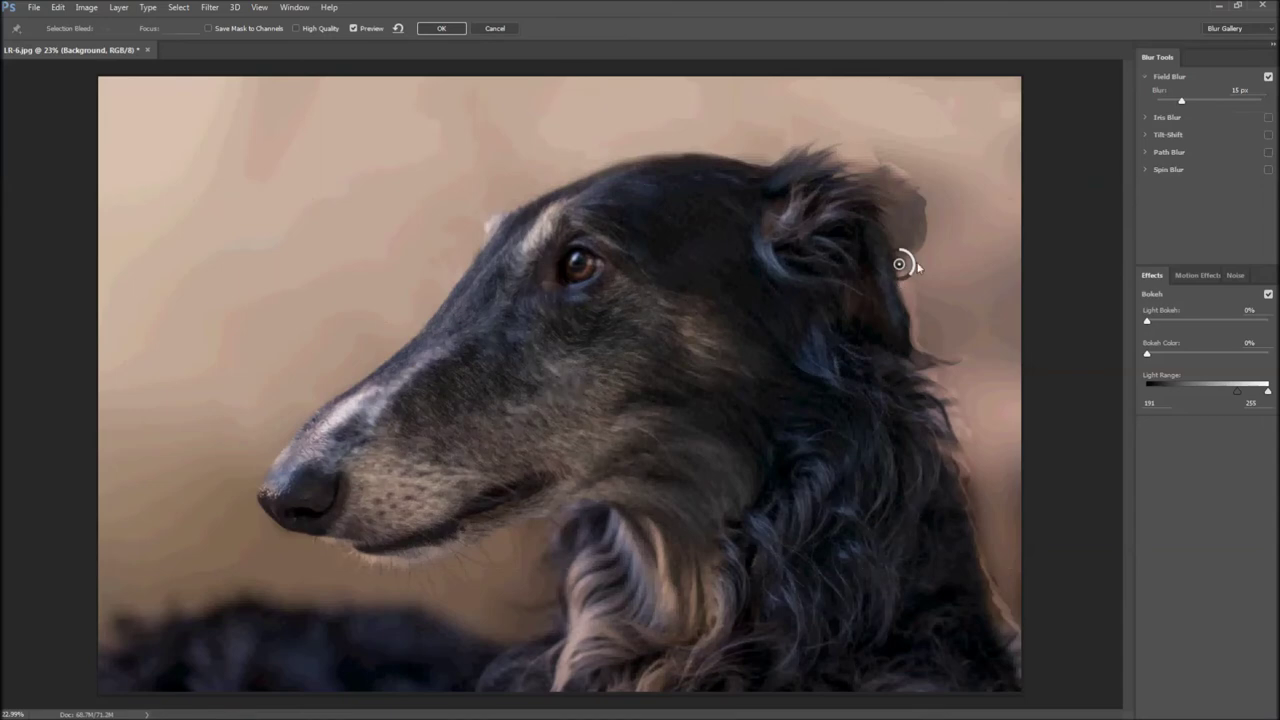
drag(1232, 100, 1158, 101)
click(1167, 117)
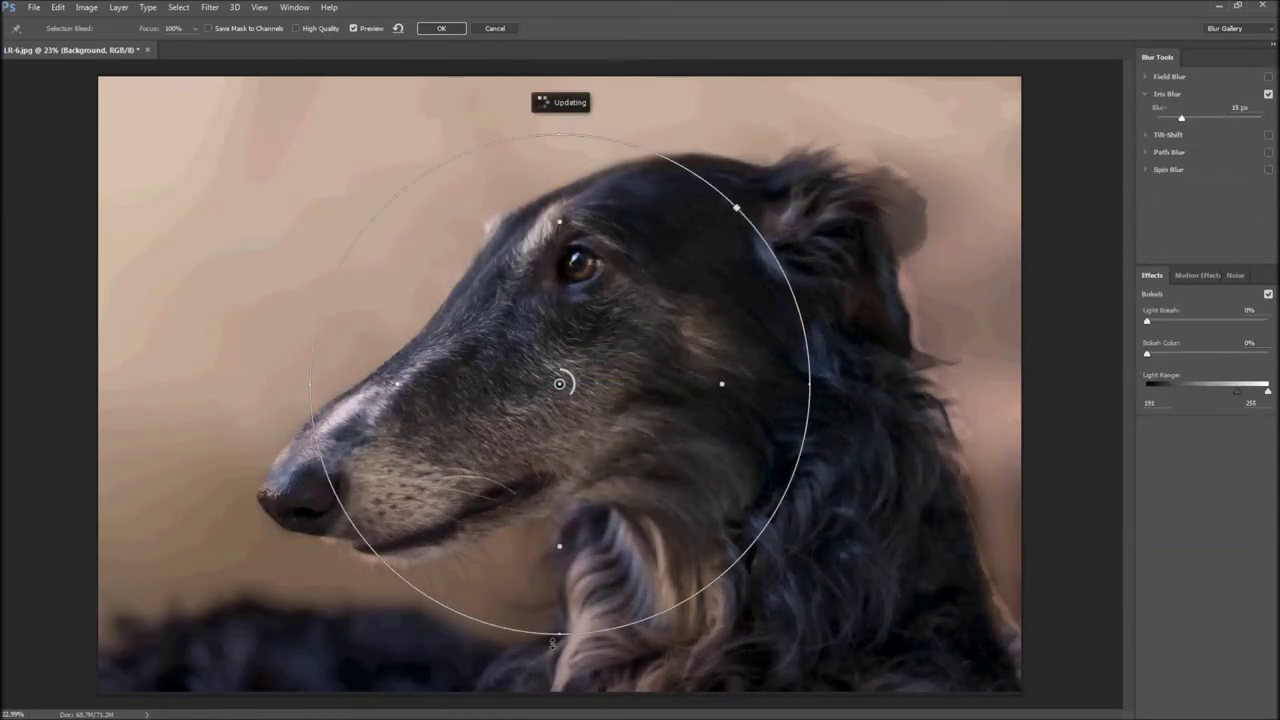
mouse_move(552, 643)
mouse_down()
mouse_move(556, 543)
mouse_move(463, 255)
mouse_move(545, 372)
mouse_move(489, 369)
mouse_up()
drag(868, 364, 612, 548)
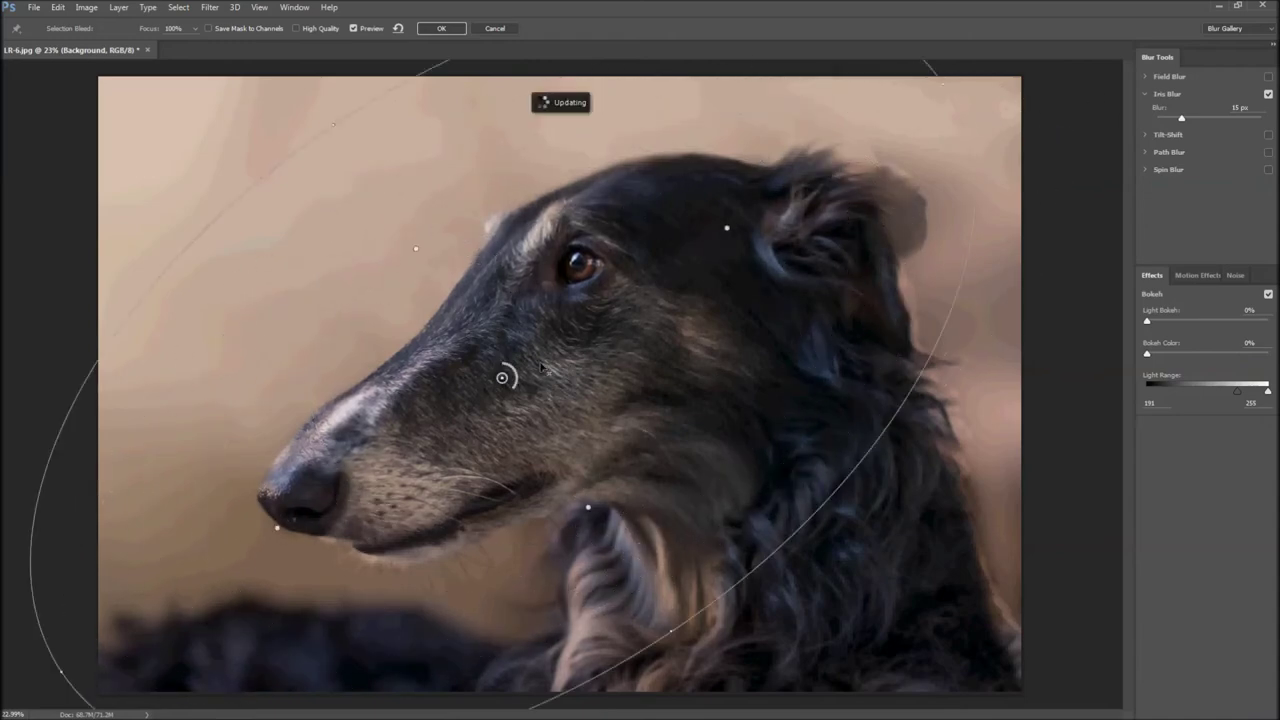
key(Return)
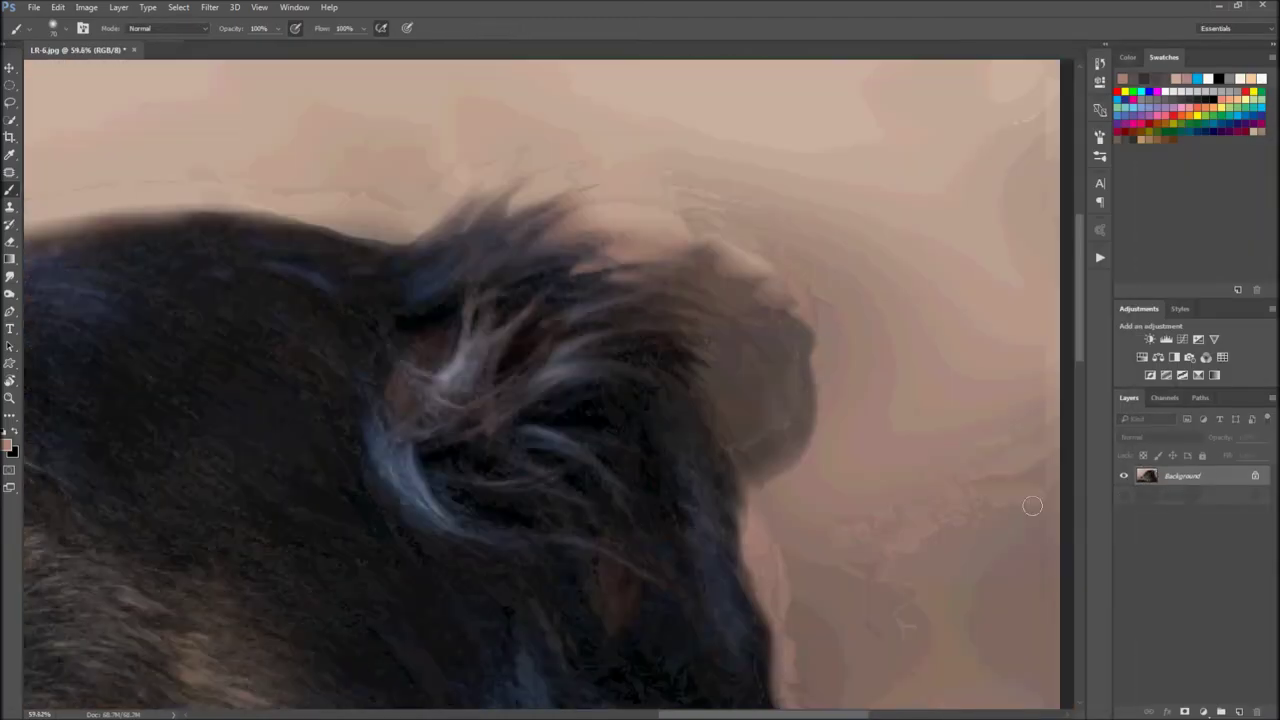
Smudge the fur edges and brush light paint onto the background right of the fur
key(r)
scroll(806, 318, down, 5)
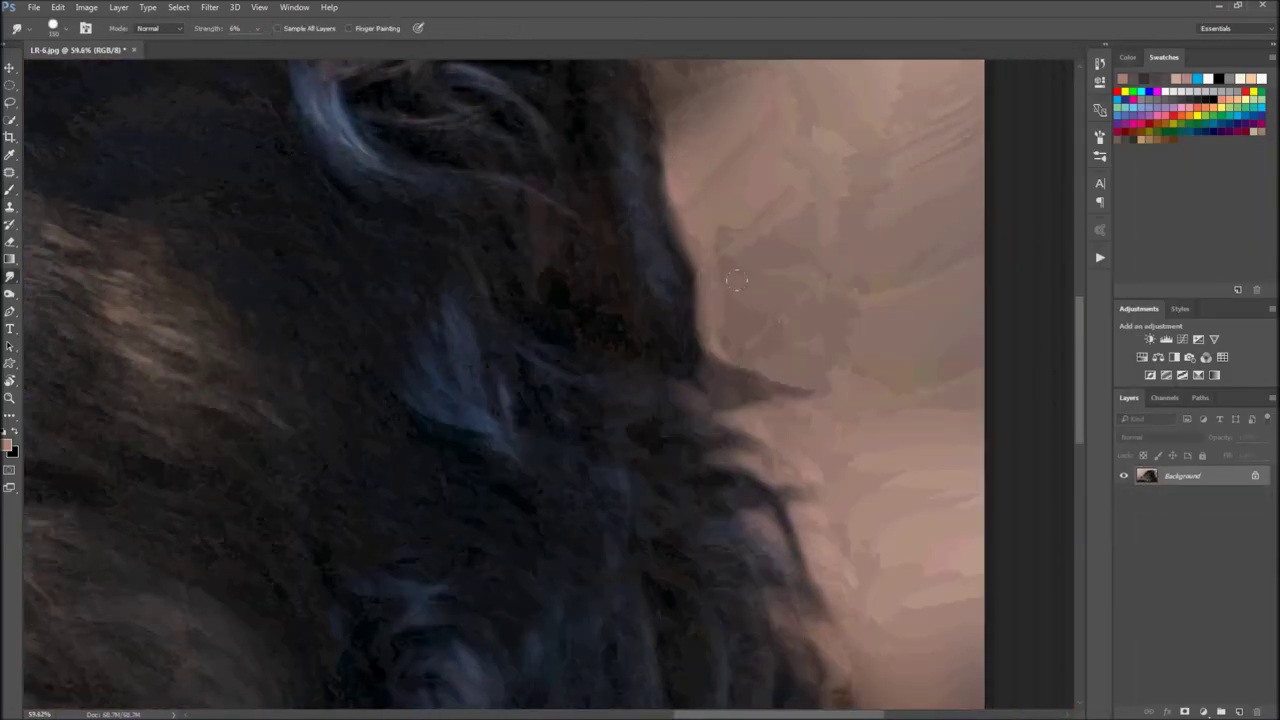
scroll(806, 318, down, 2)
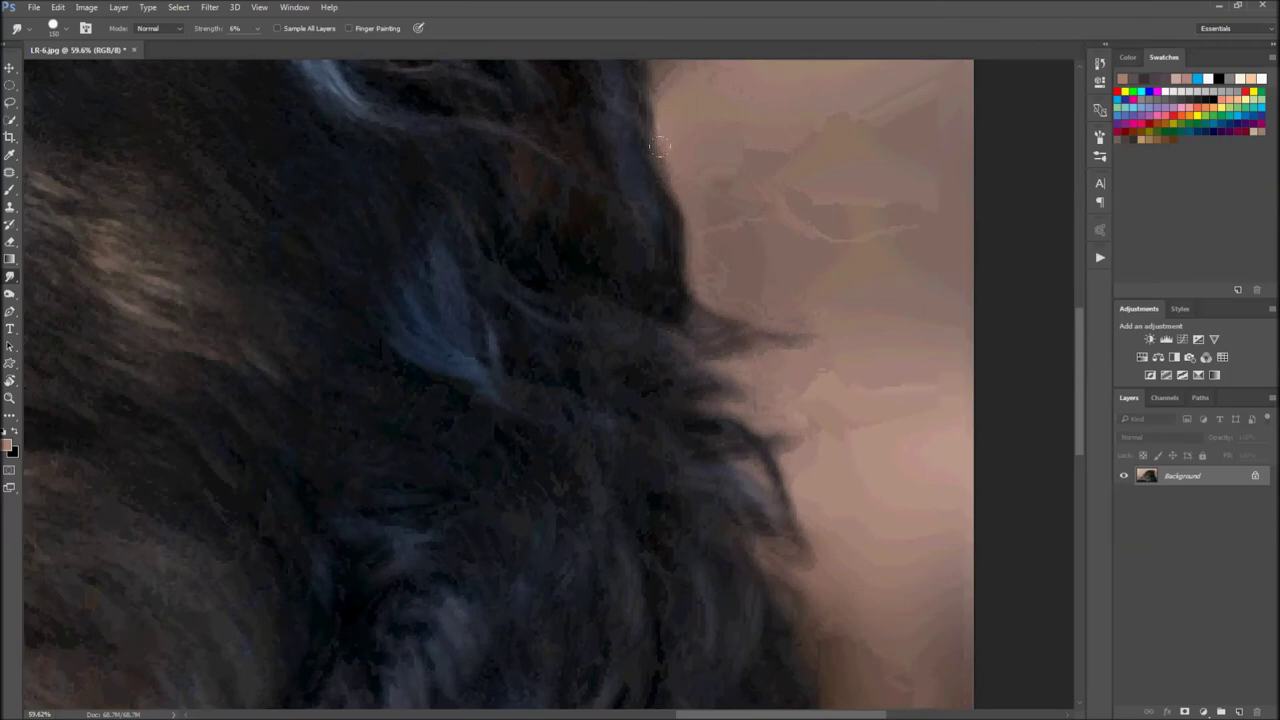
scroll(677, 270, up, 10)
scroll(644, 298, right, 4)
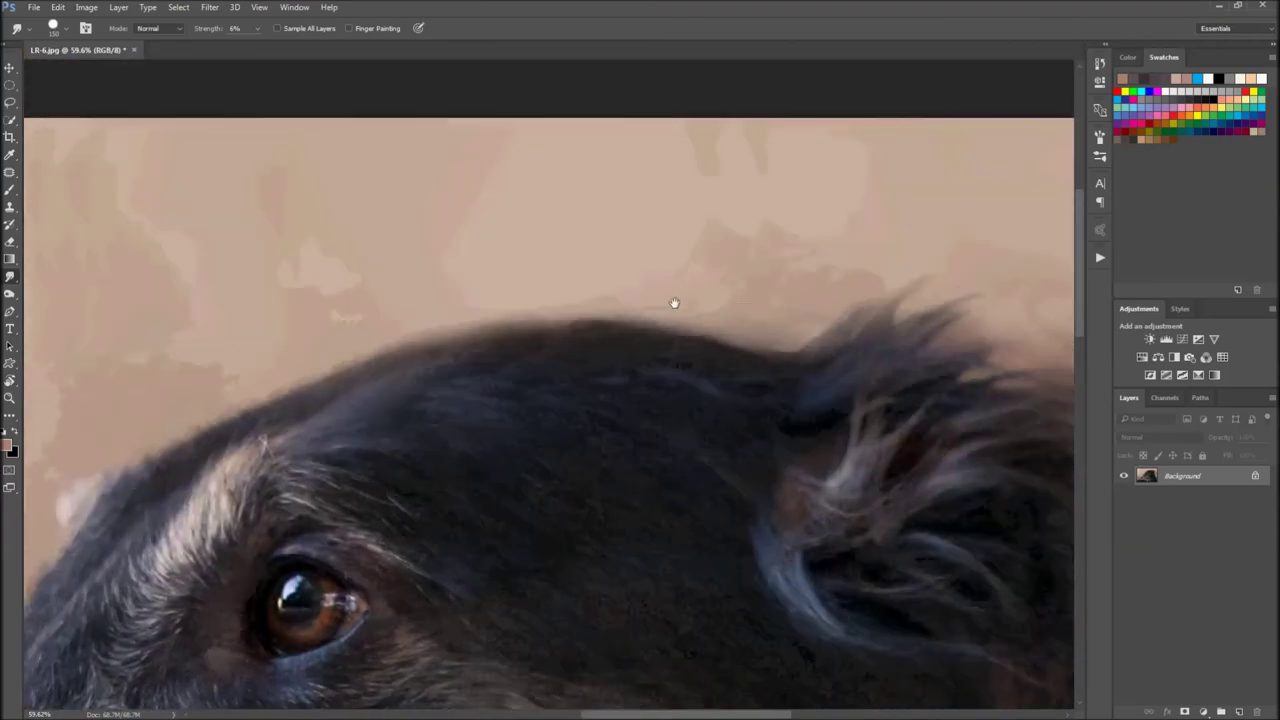
scroll(386, 243, down, 3)
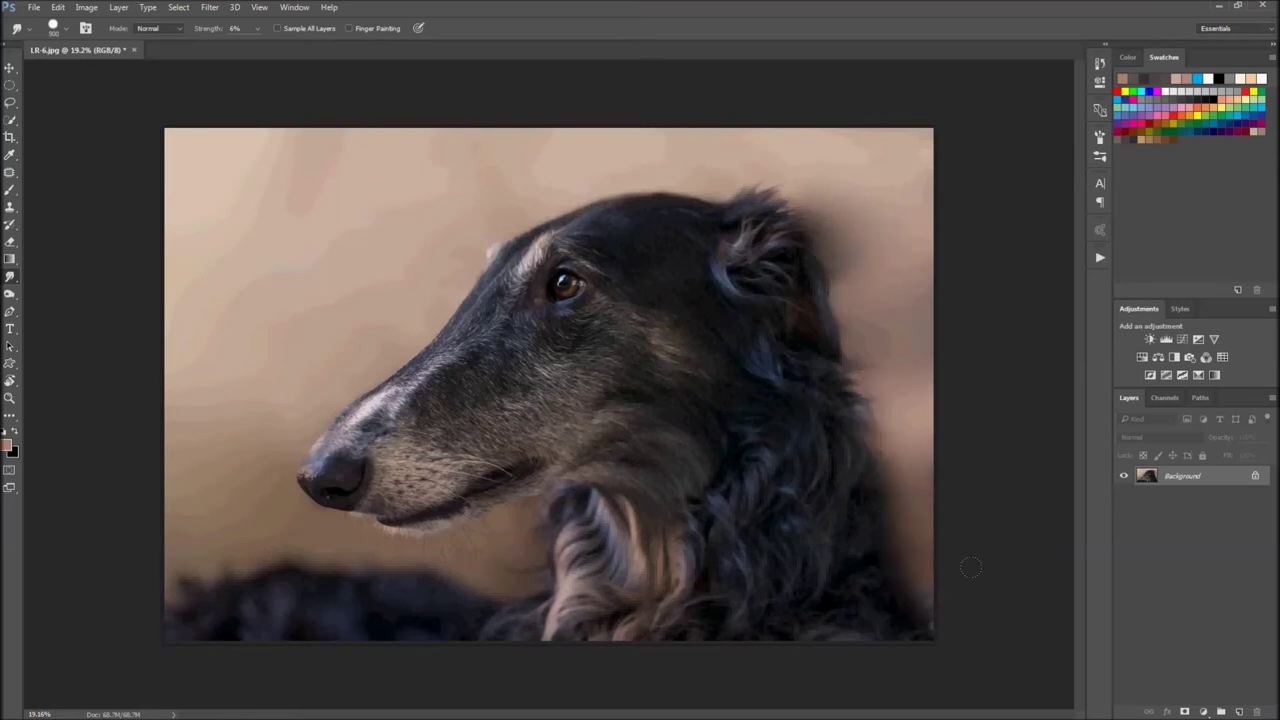
key(b)
mouse_move(840, 205)
mouse_down()
mouse_move(911, 249)
mouse_move(860, 340)
mouse_move(865, 420)
mouse_up()
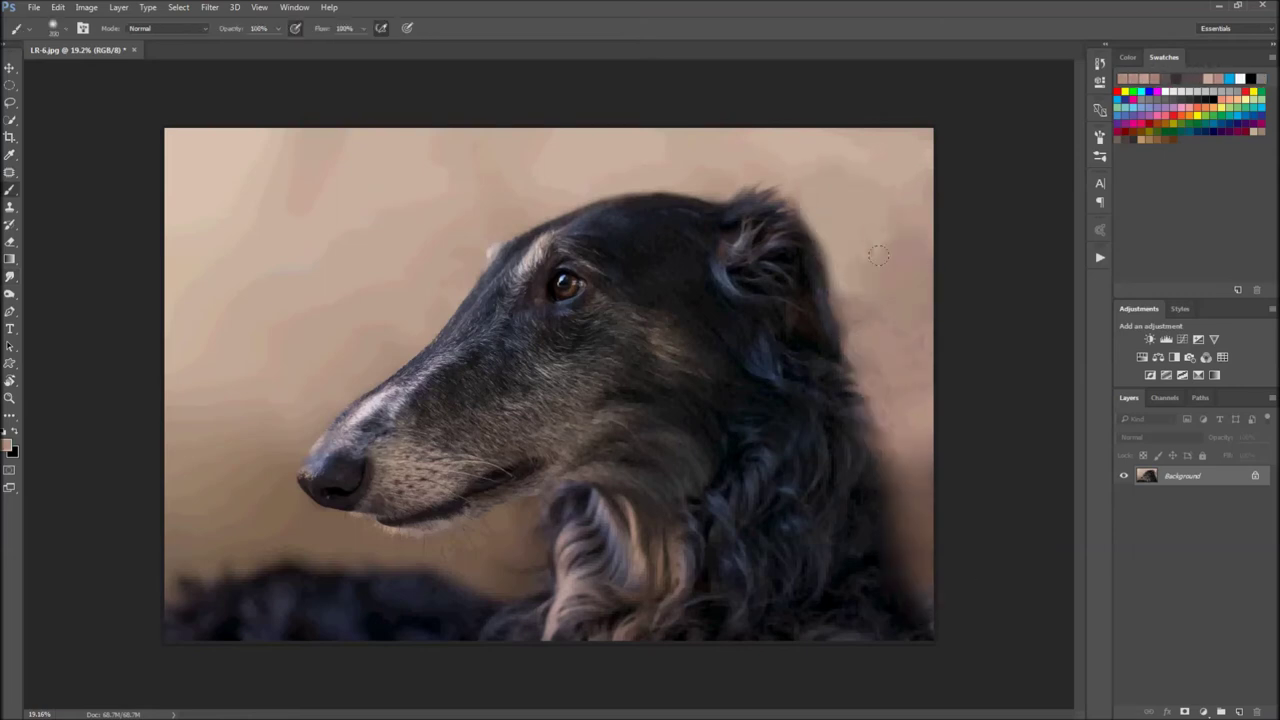
key(r)
Apply an Iris Blur with its ellipse fitted around the dog's head
click(209, 7)
click(420, 168)
drag(737, 263, 541, 377)
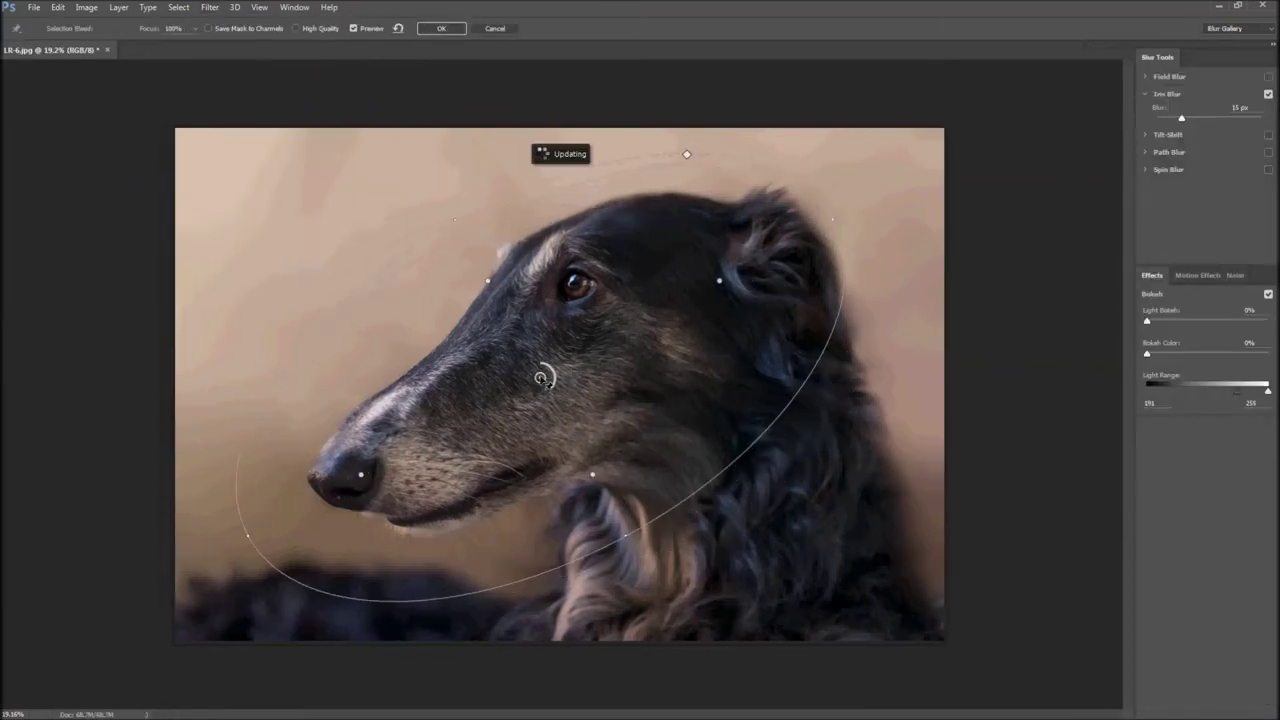
key(Return)
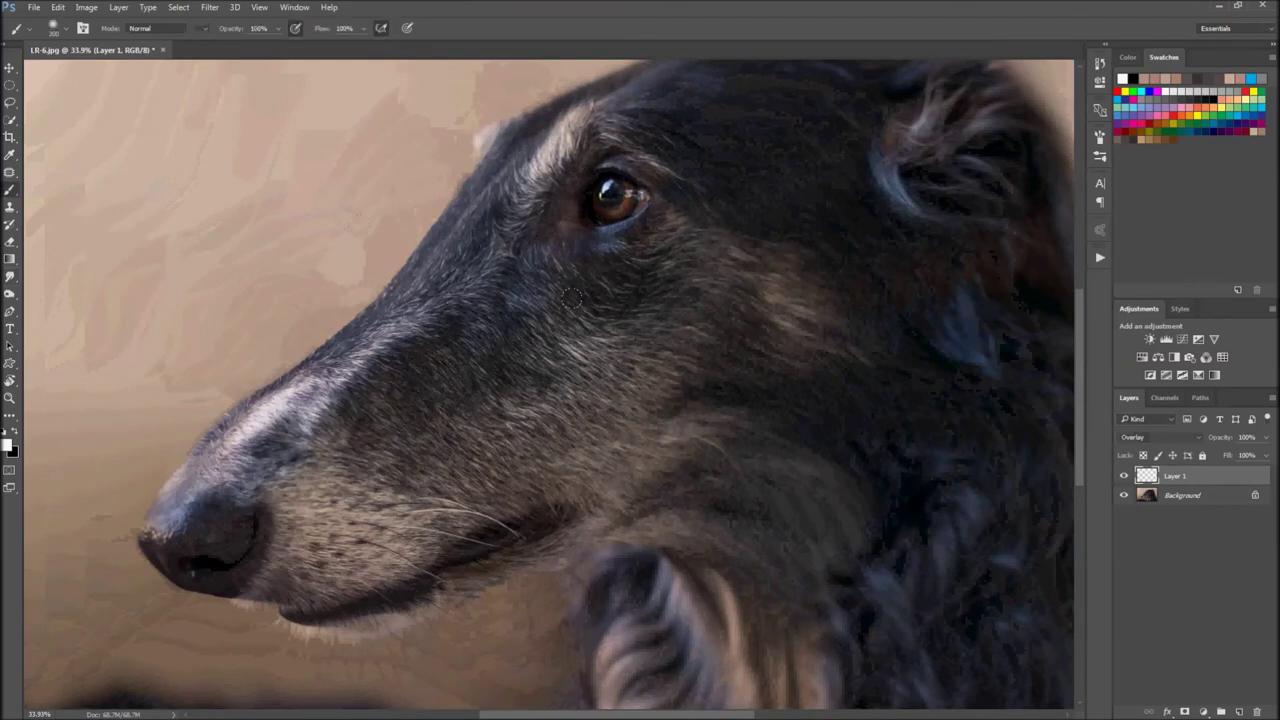
Set the overlay layer's opacity to 13%, then raise it to 20%
text(13r)
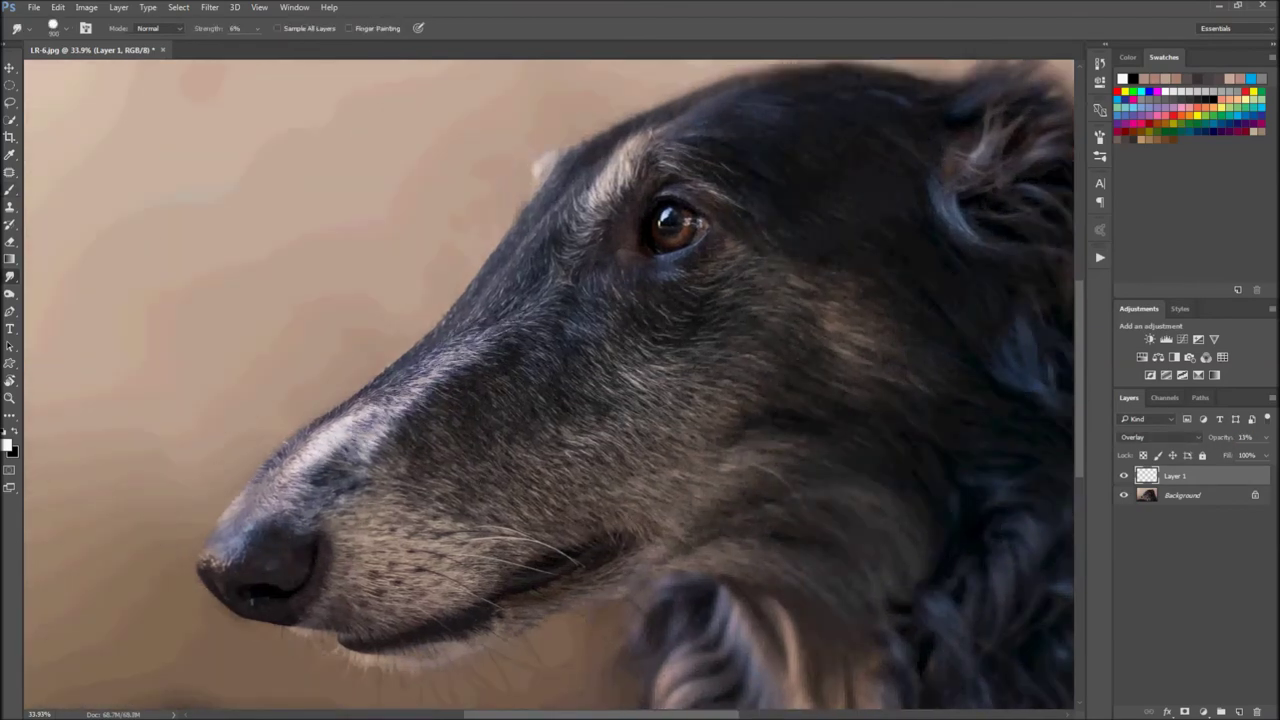
text(b)
drag(735, 653, 580, 433)
drag(1212, 440, 1219, 441)
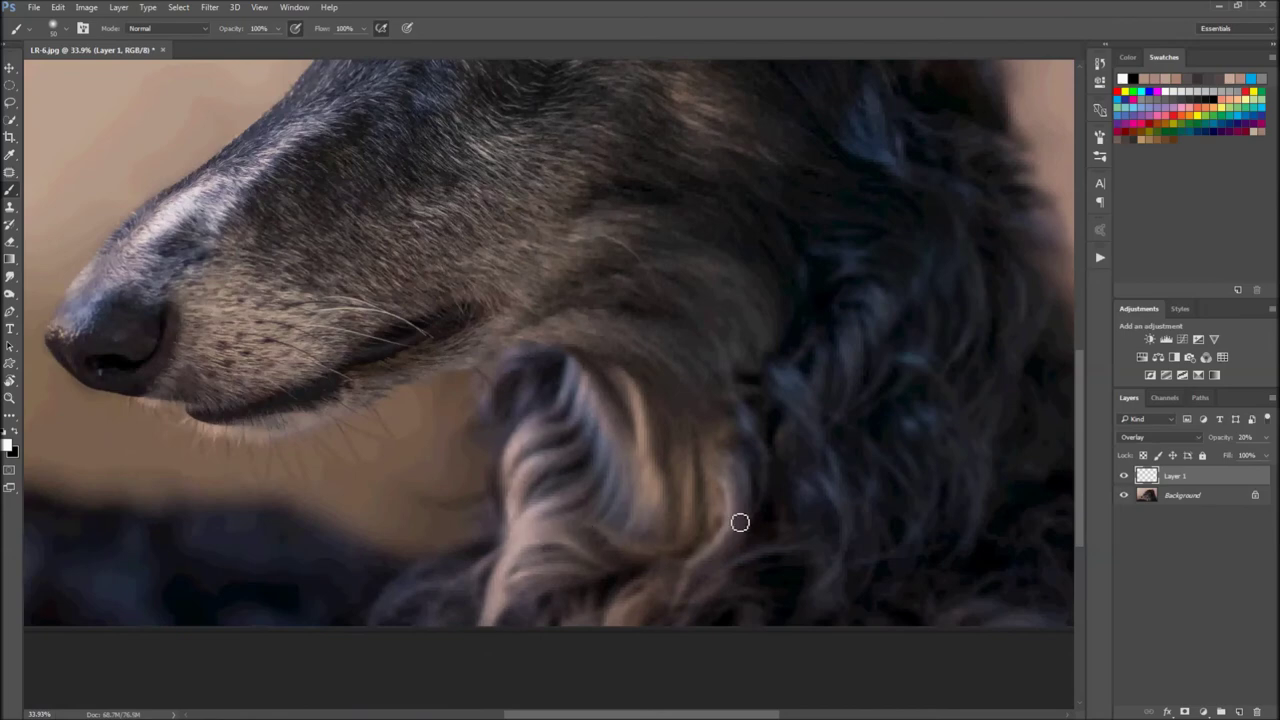
Move around the fur, dodging and burning it with white and black overlay strokes
scroll(897, 354, right, 3)
scroll(897, 354, up, 2)
scroll(715, 308, up, 2)
scroll(813, 409, down, 3)
scroll(760, 385, left, 1)
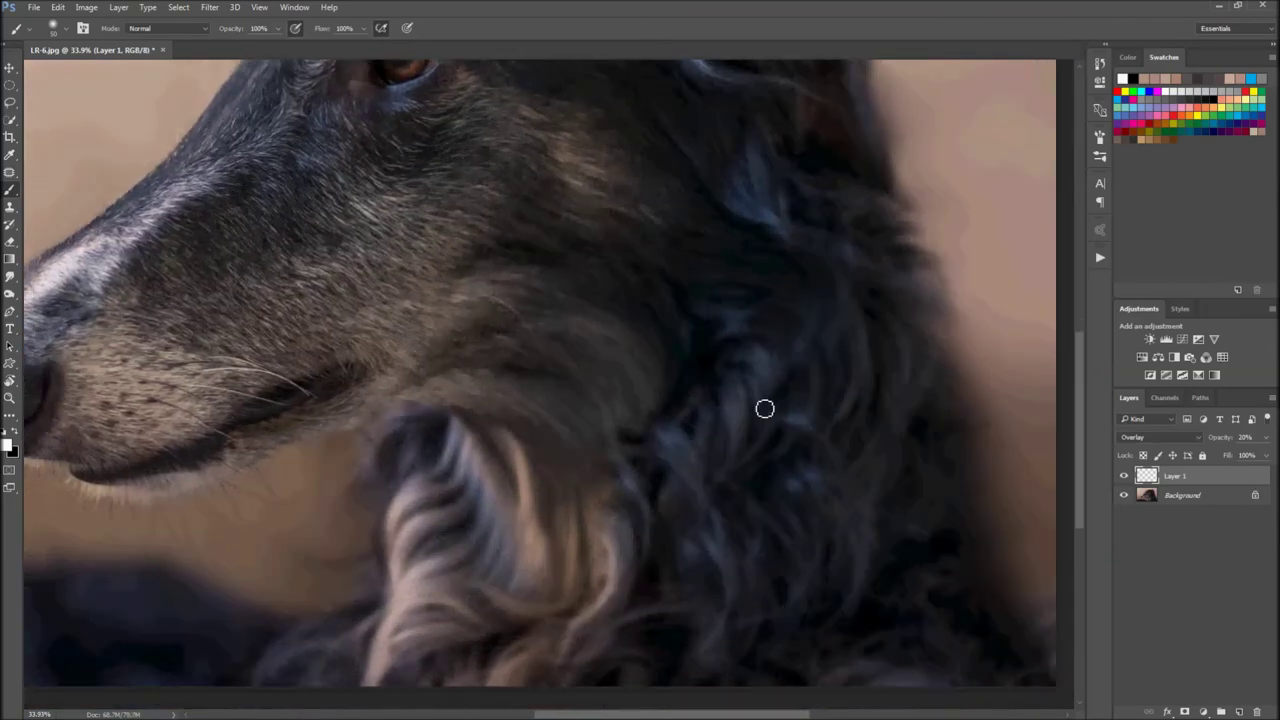
scroll(672, 650, up, 2)
scroll(660, 525, left, 3)
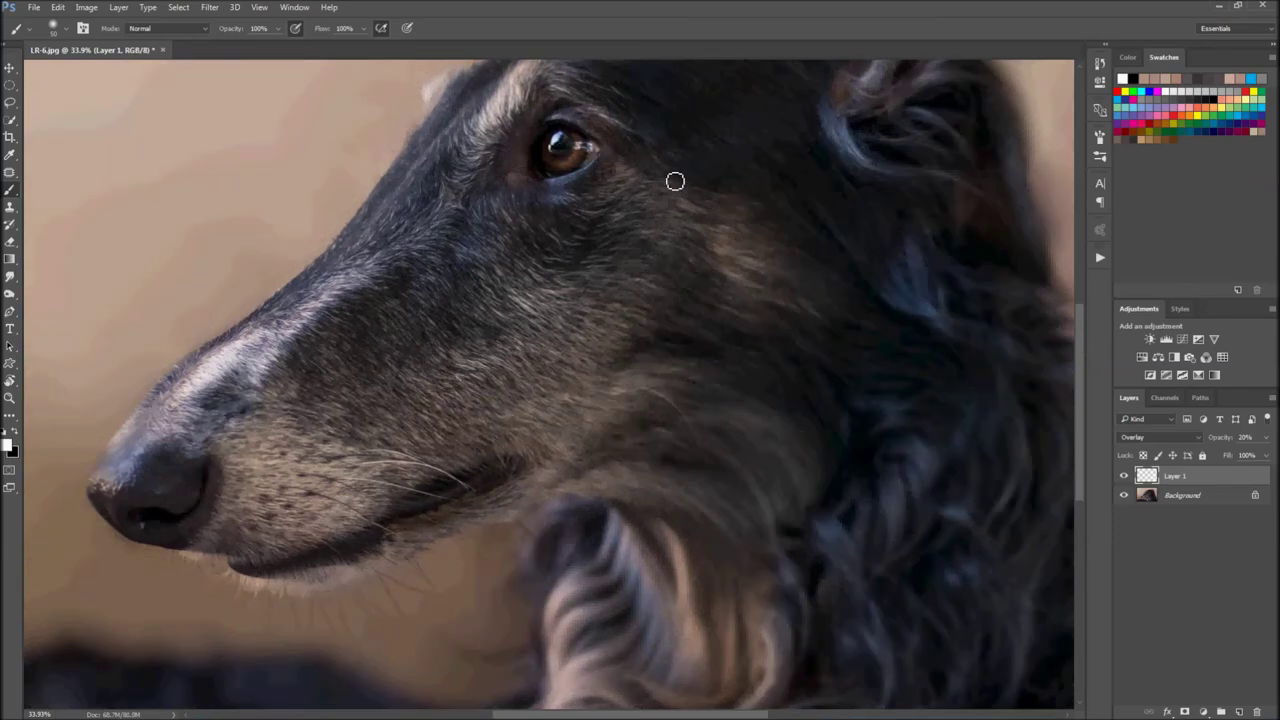
scroll(460, 290, up, 3)
scroll(500, 270, right, 1)
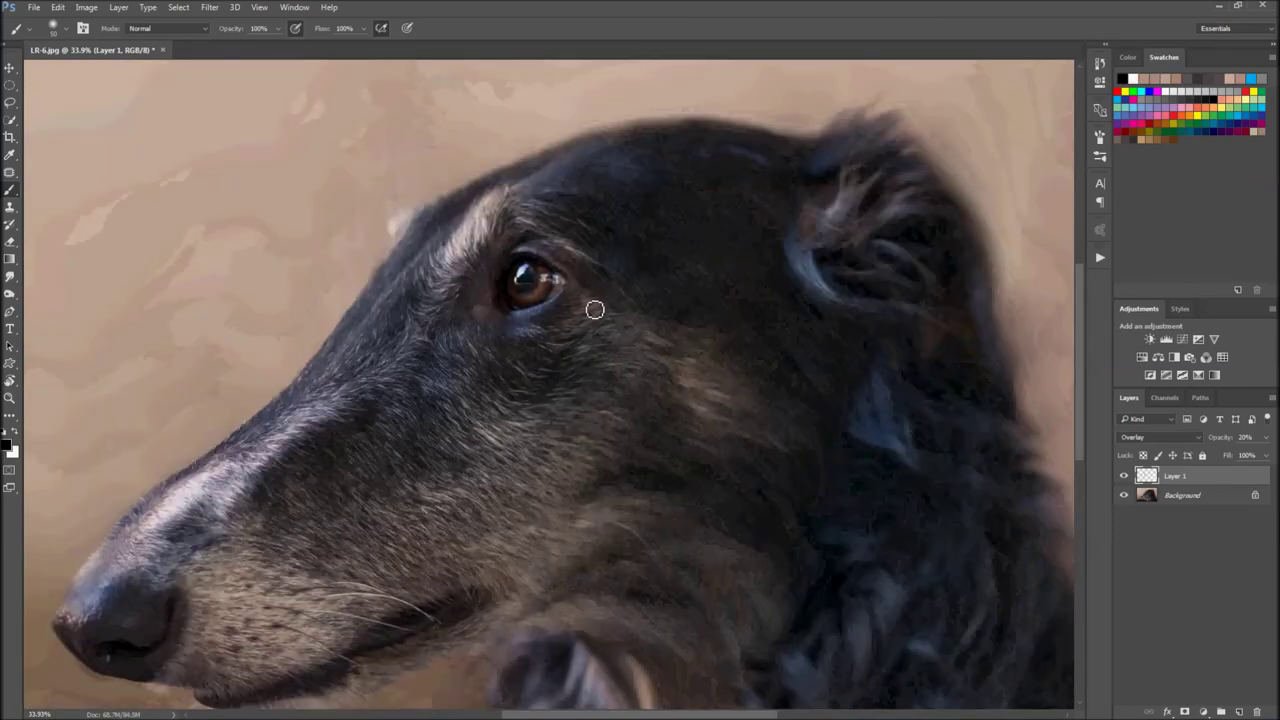
scroll(699, 409, down, 5)
scroll(699, 409, right, 1)
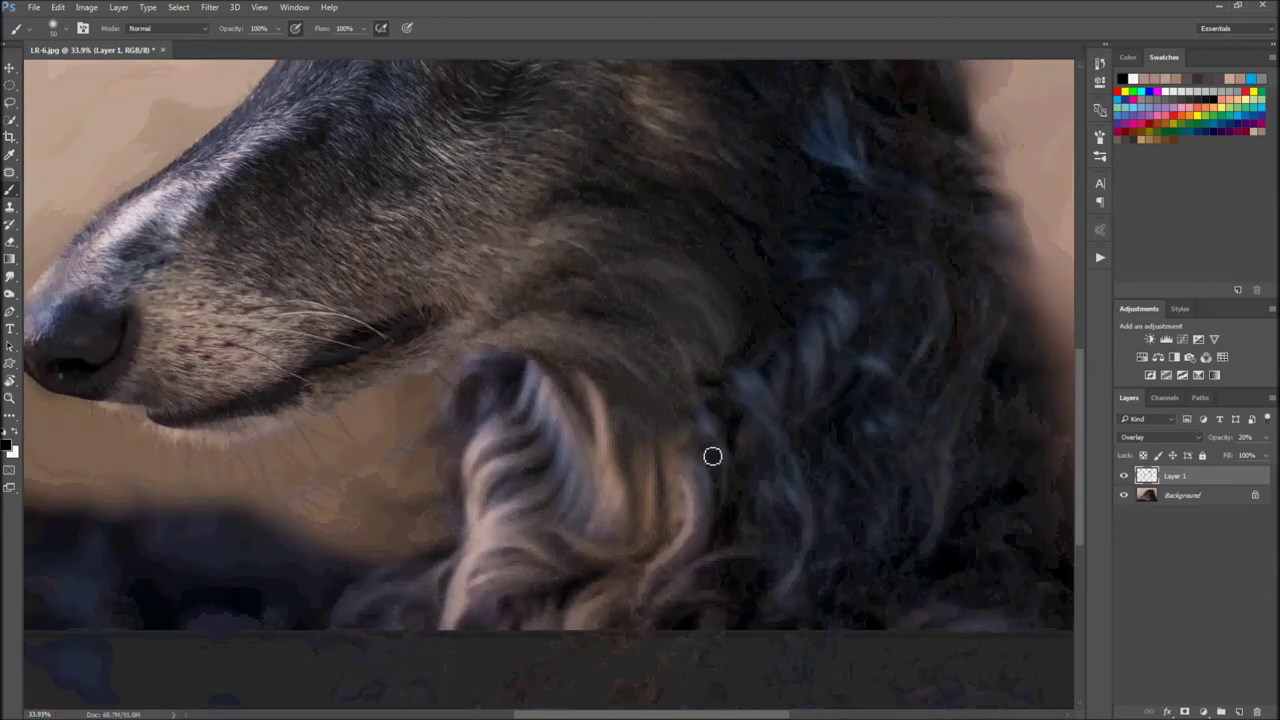
scroll(482, 535, down, 3)
key(alt+F9)
Play the Cool Color Balance, Landscape Photo Resize and Bandizoi Watermark actions in turn
click(990, 297)
click(1003, 482)
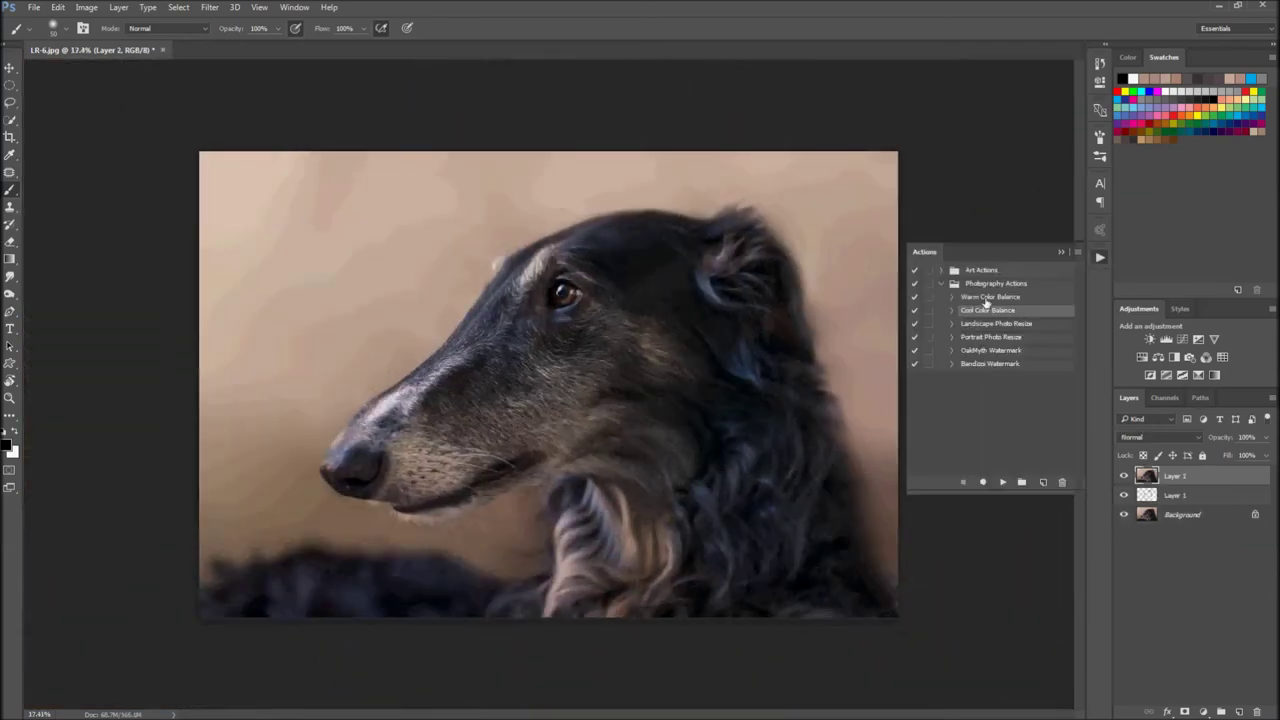
click(1005, 484)
click(990, 363)
click(1005, 482)
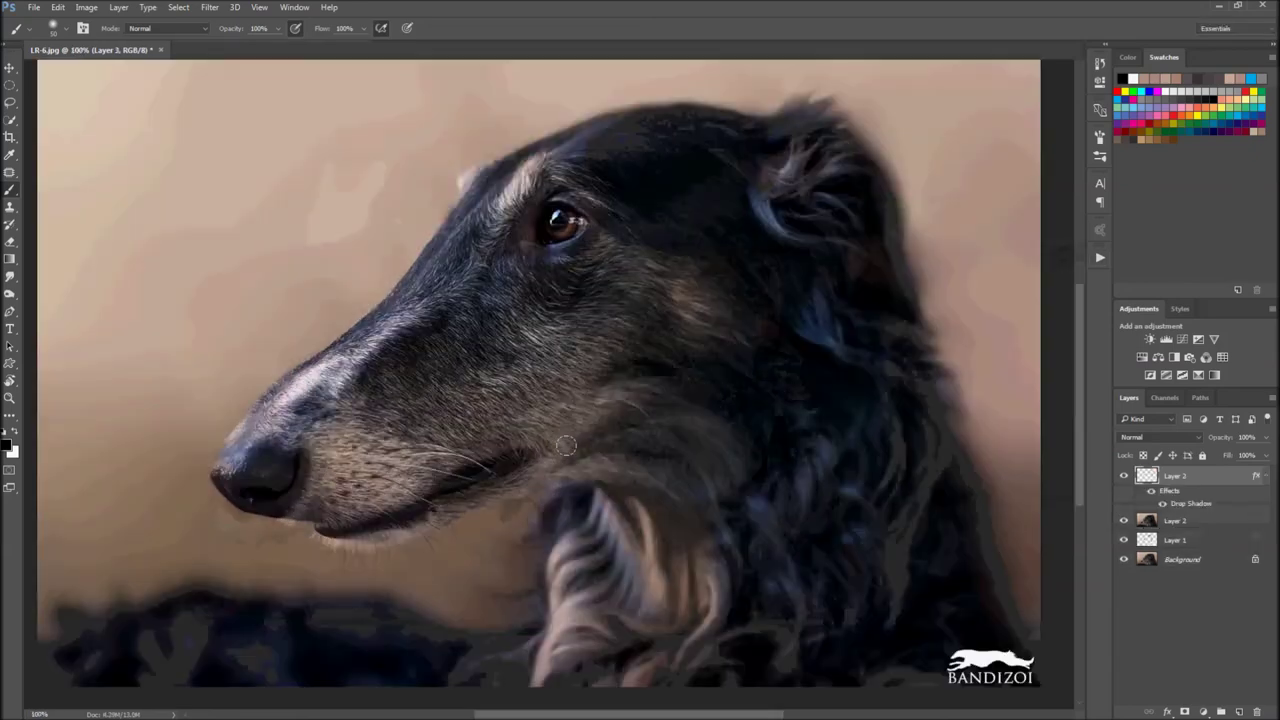